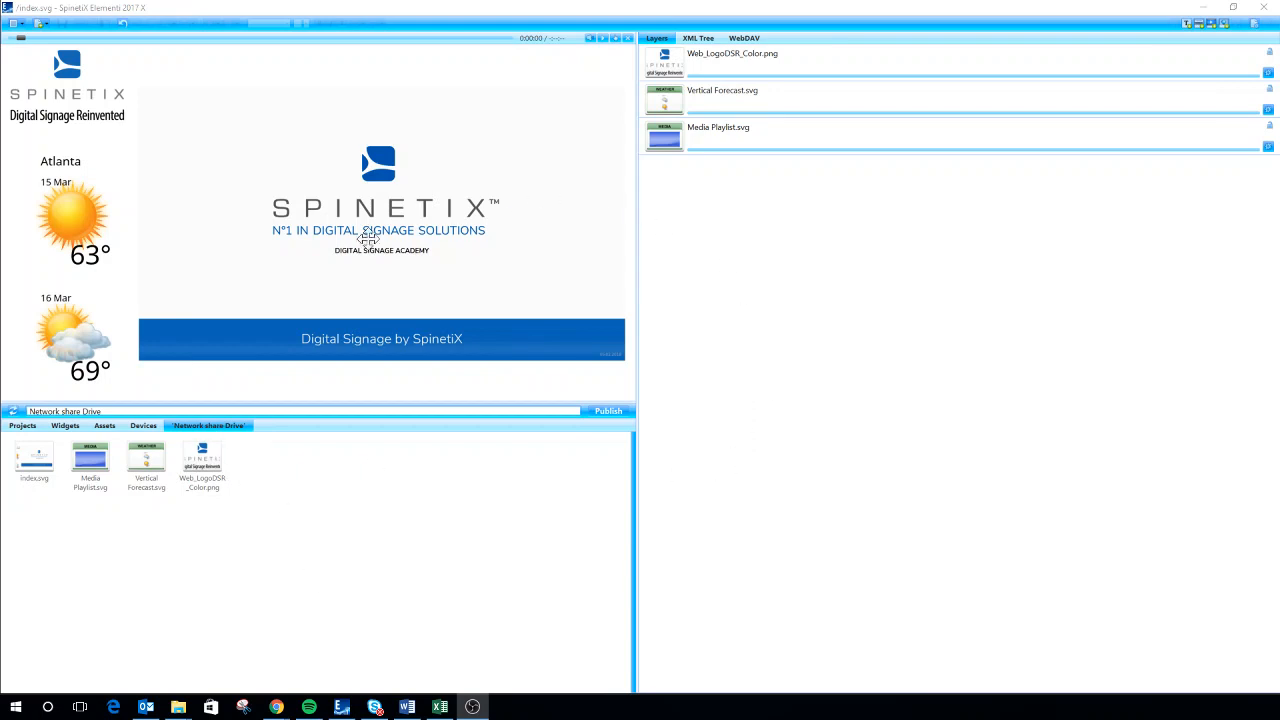
Browse the Media widgets library and locate the Media Playlist.svg widget.
{"action": "left_click", "coordinate": [65, 426]}
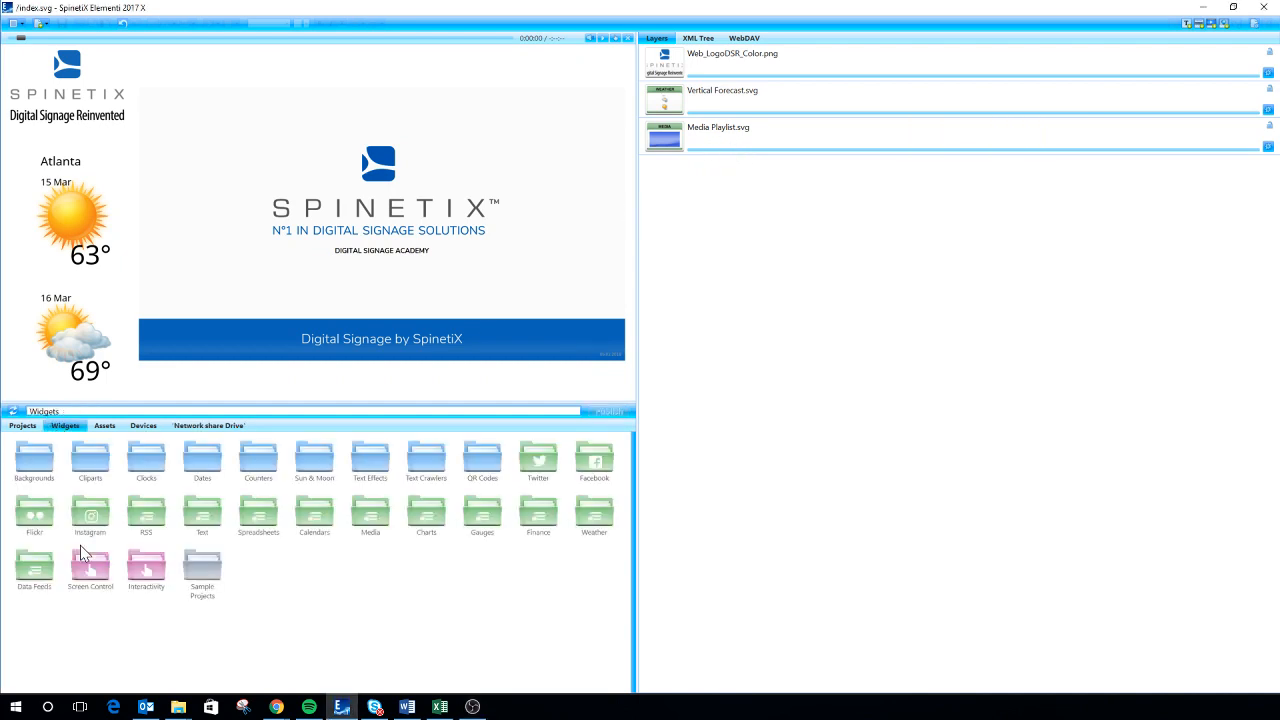
{"action": "left_click", "coordinate": [368, 524]}
{"action": "double_click", "coordinate": [368, 524]}
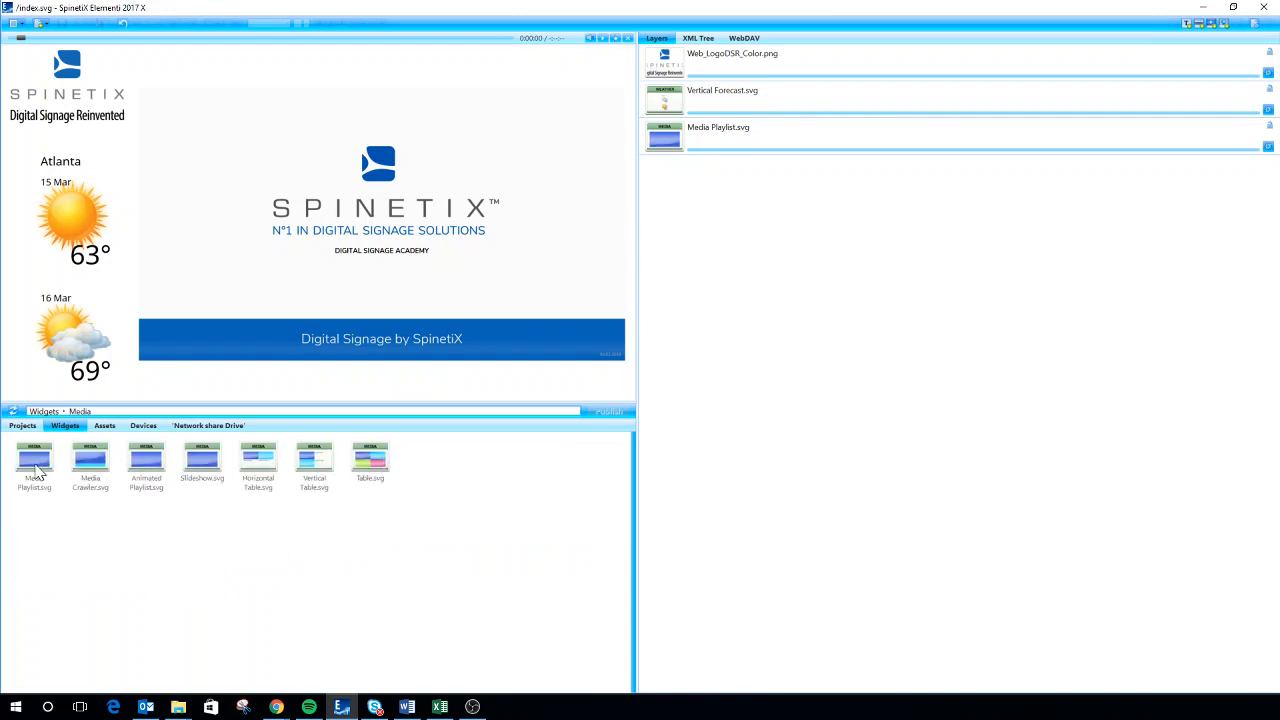
{"action": "left_click_drag", "start_coordinate": [38, 470], "coordinate": [100, 495]}
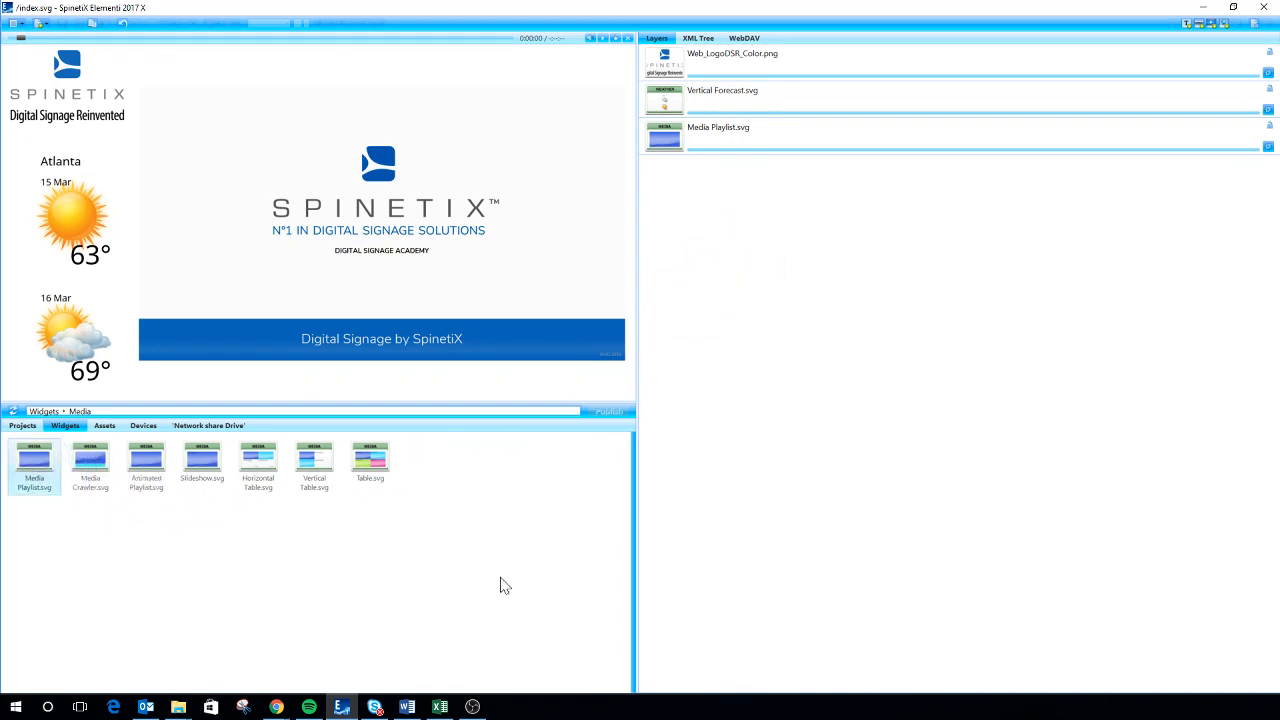
Open the Media Playlist.svg layer for editing and review its document properties for transition, shuffle, looping and media duration.
{"action": "double_click", "coordinate": [737, 145]}
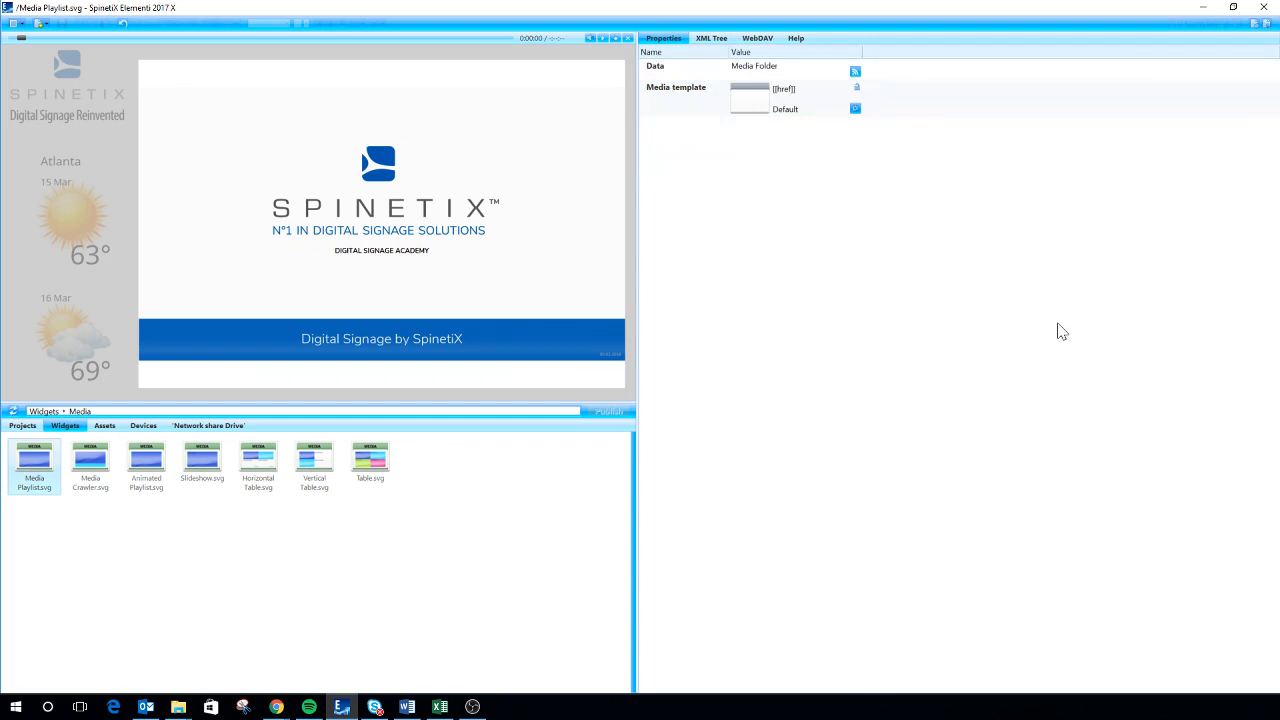
{"action": "left_click", "coordinate": [1259, 30]}
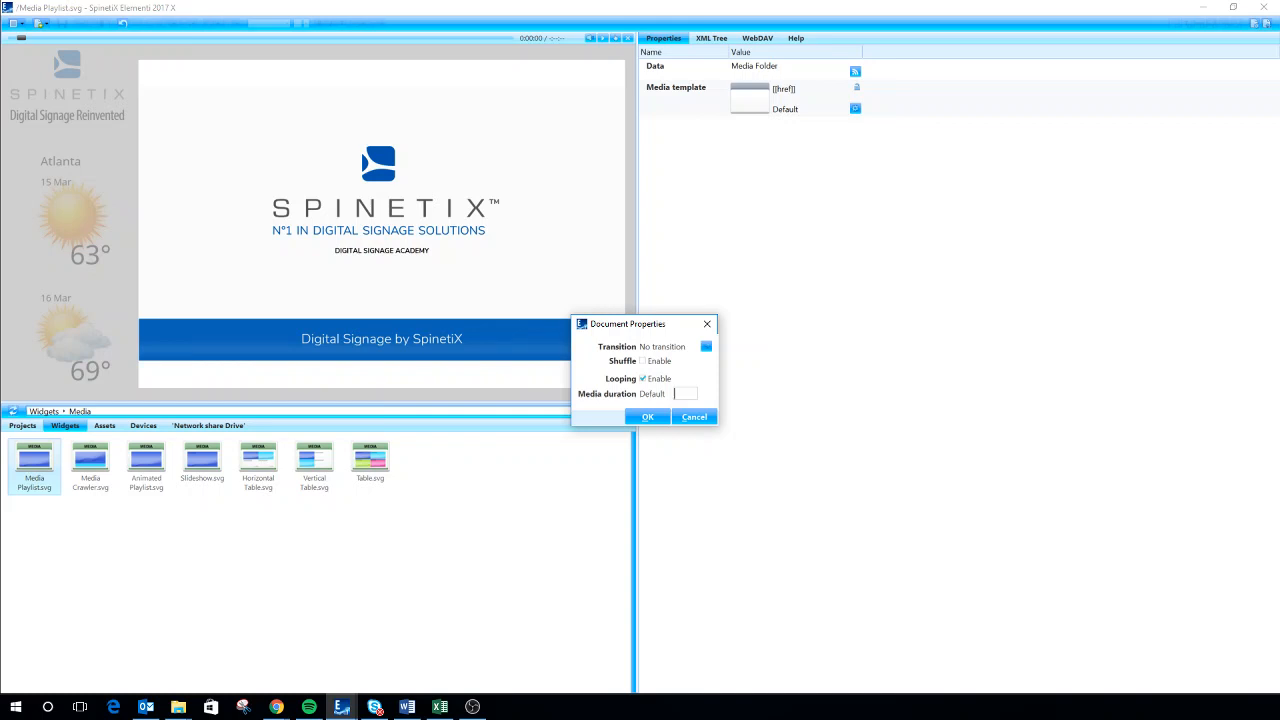
{"action": "left_click", "coordinate": [648, 419]}
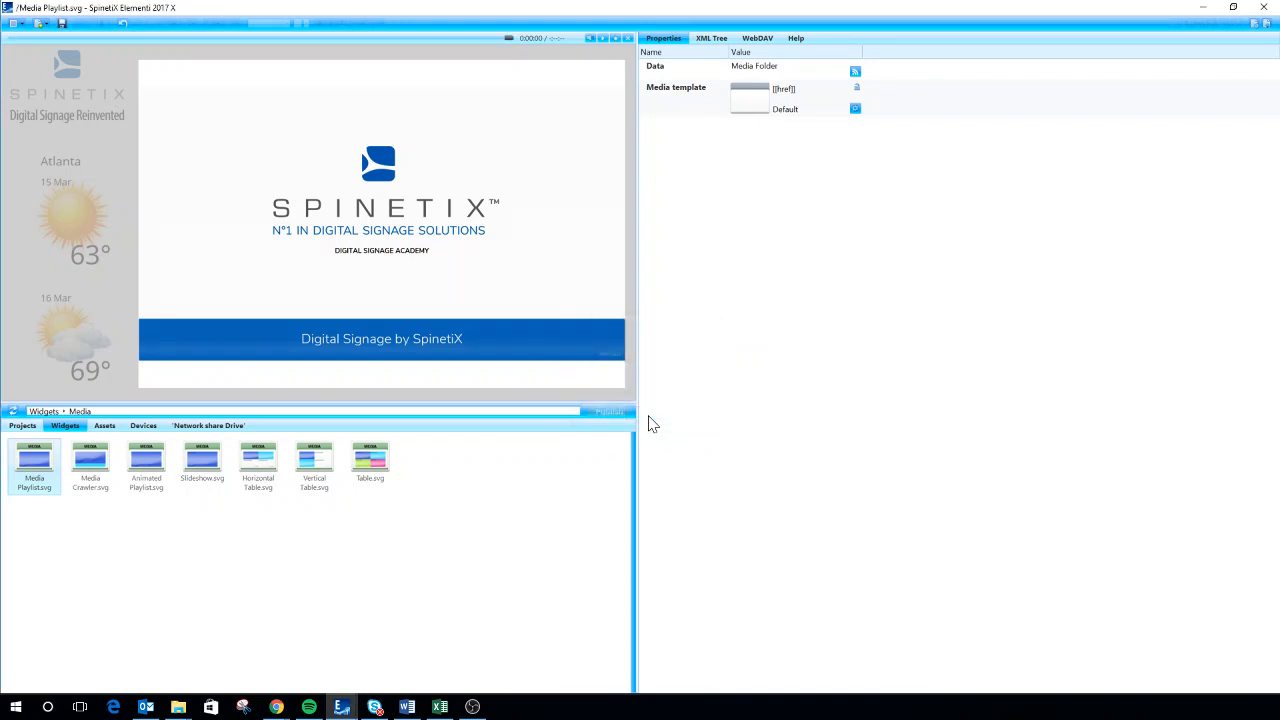
In the playlist's data properties, keep the Media Folder channel with no filter and set the refresh interval to 30m.
{"action": "left_click", "coordinate": [855, 73]}
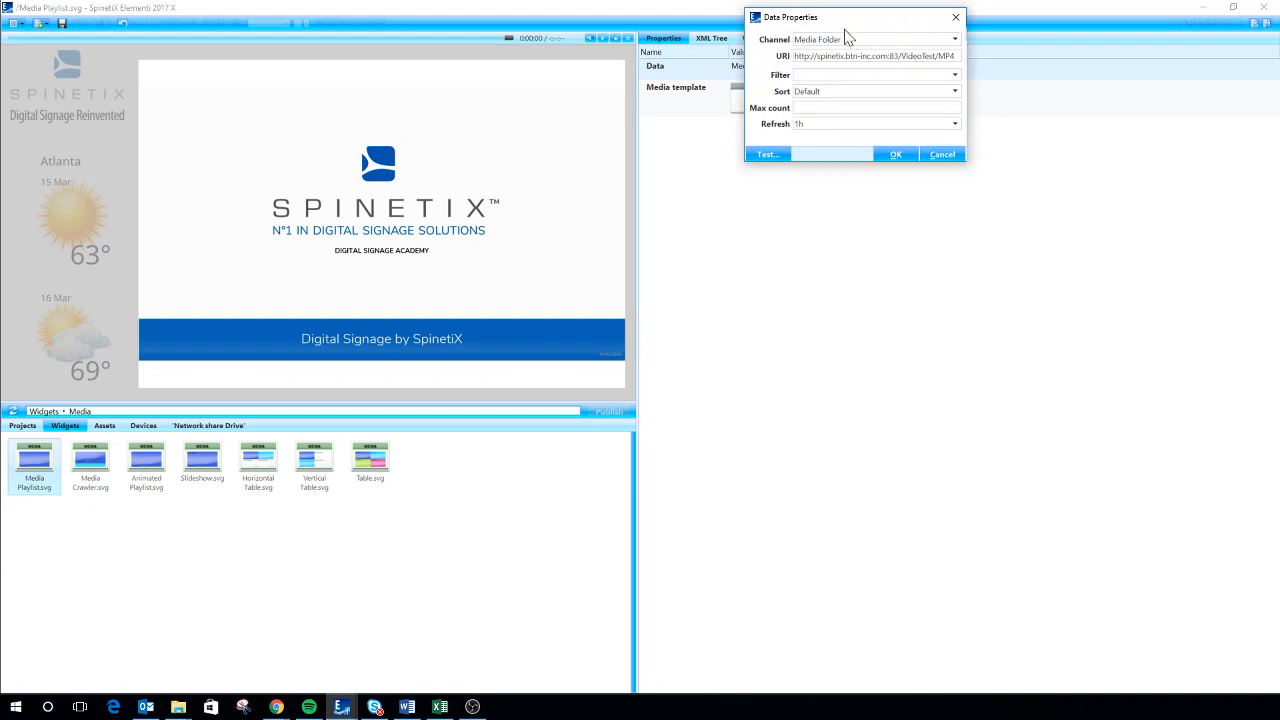
{"action": "left_click_drag", "start_coordinate": [840, 22], "coordinate": [787, 128]}
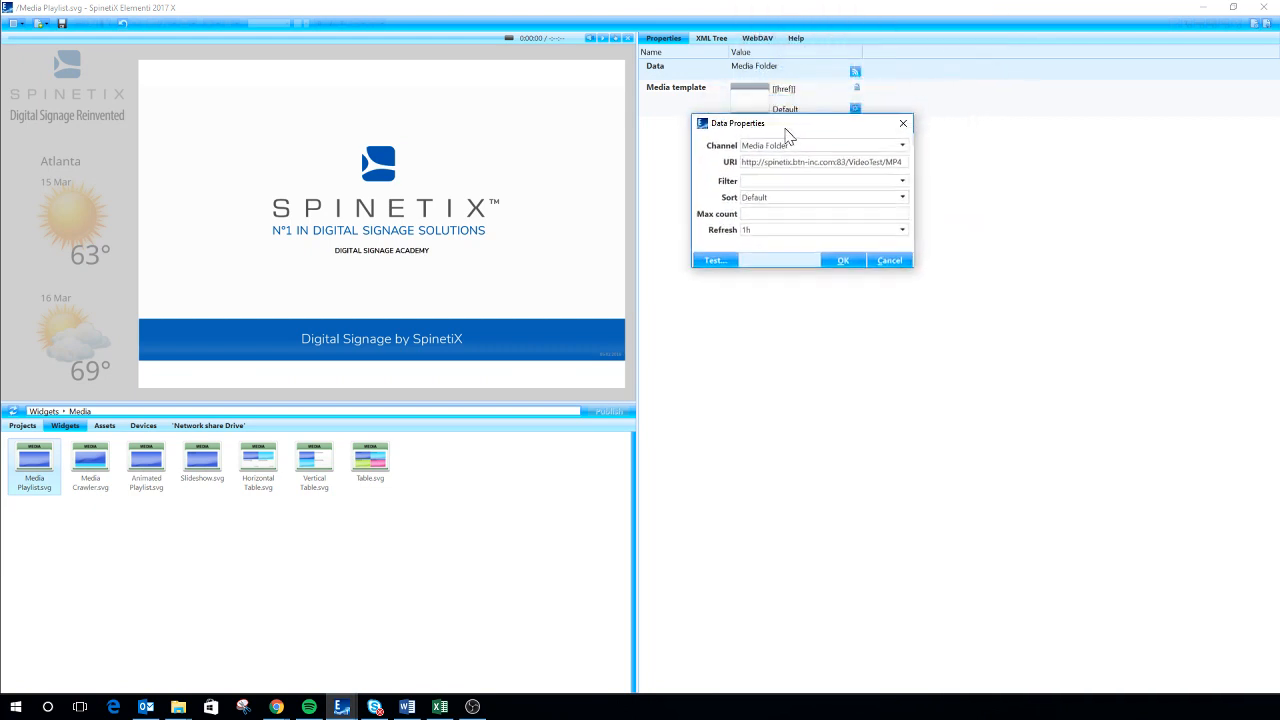
{"action": "left_click", "coordinate": [897, 146]}
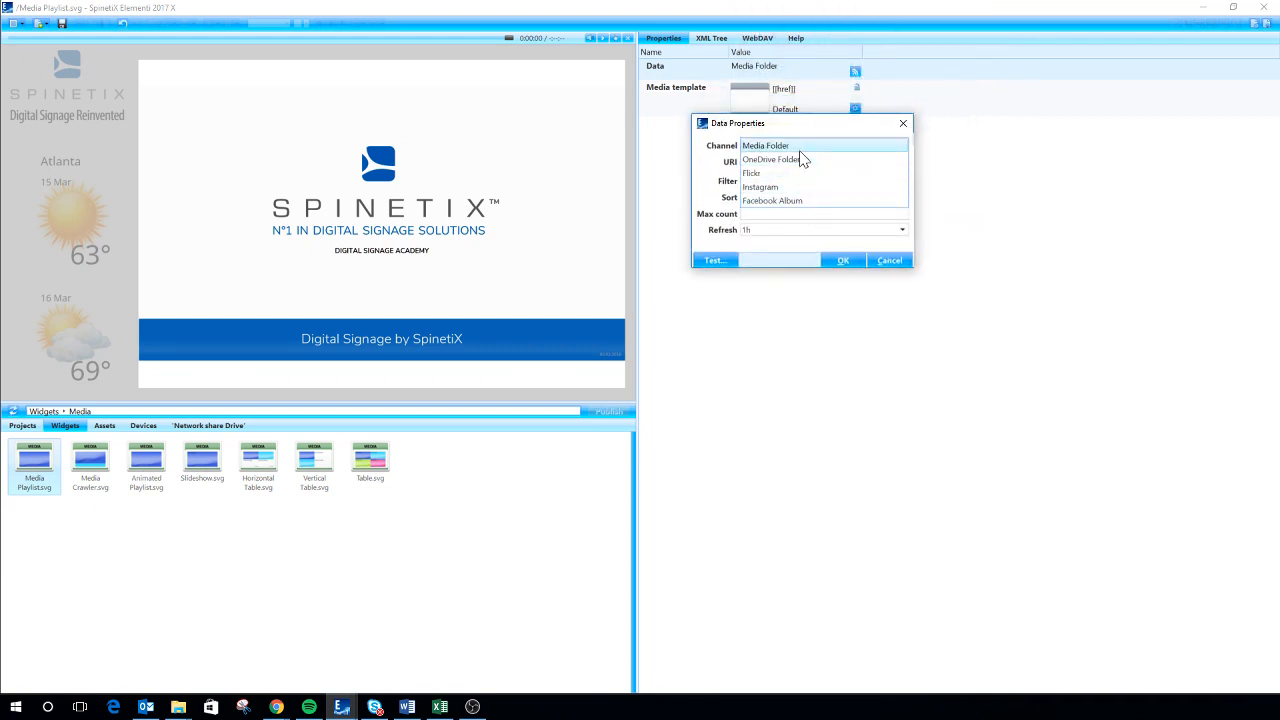
{"action": "left_click", "coordinate": [800, 151]}
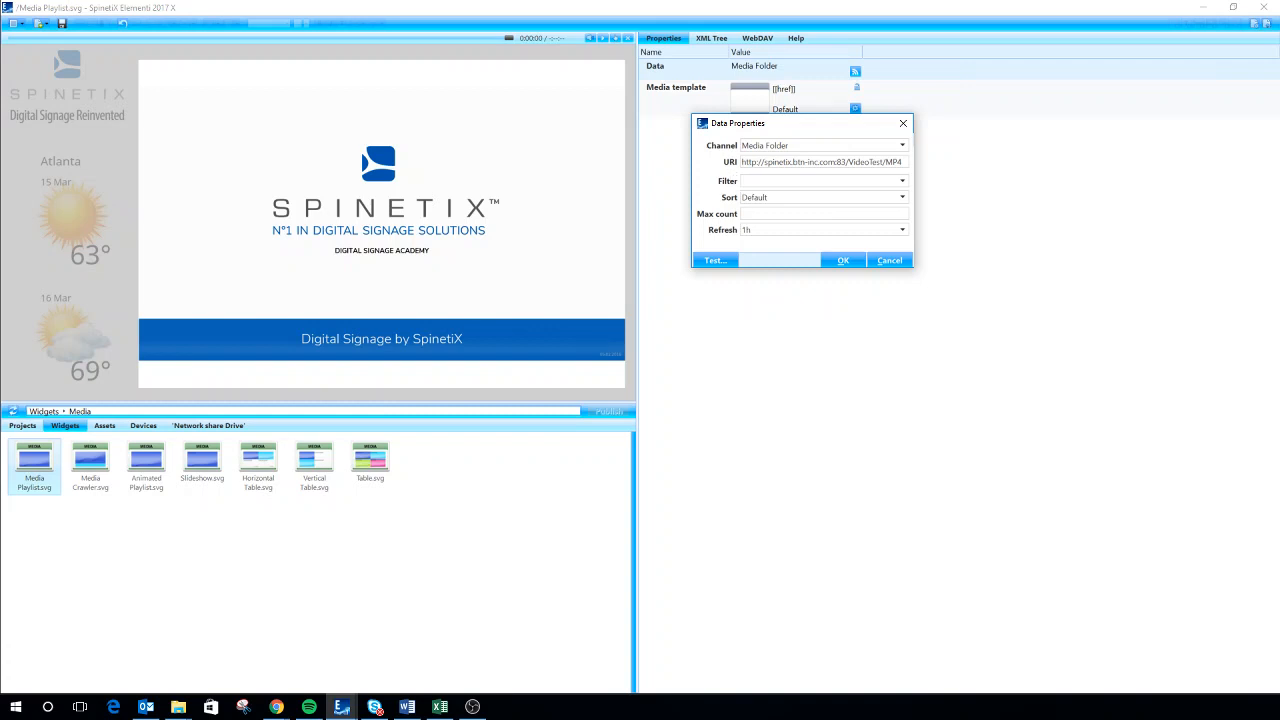
{"action": "left_click", "coordinate": [902, 181]}
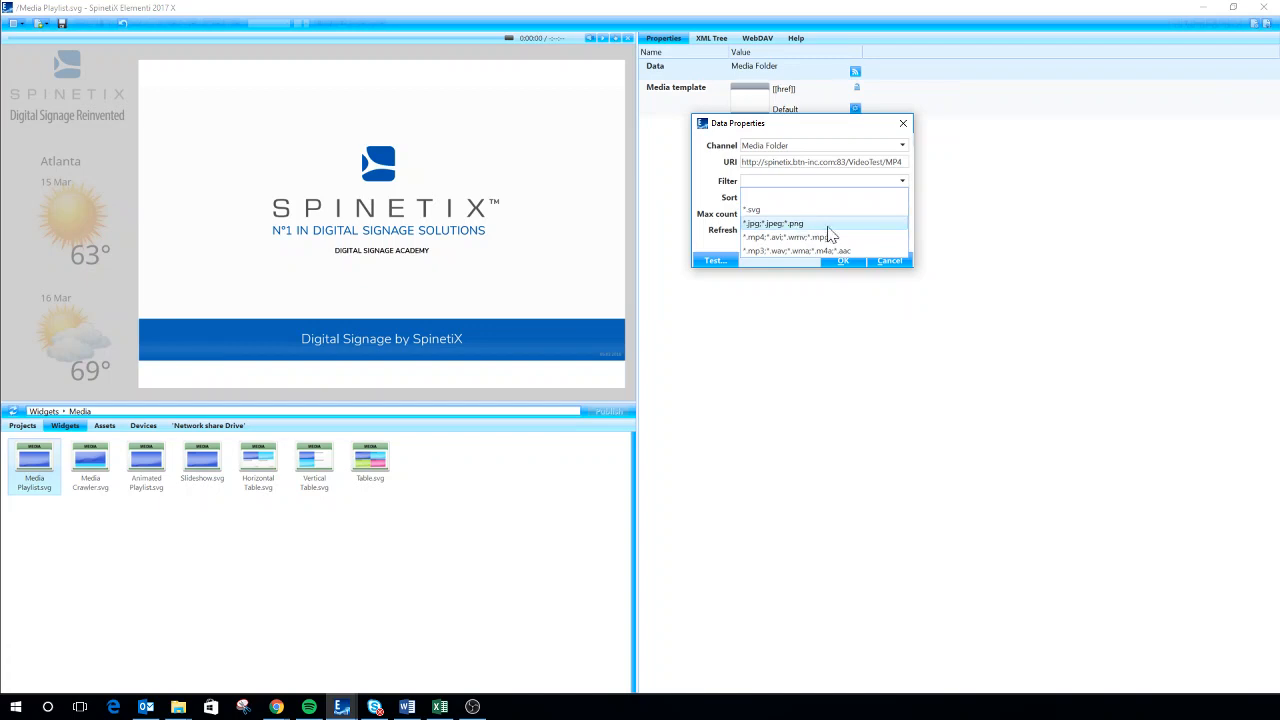
{"action": "left_click", "coordinate": [727, 231]}
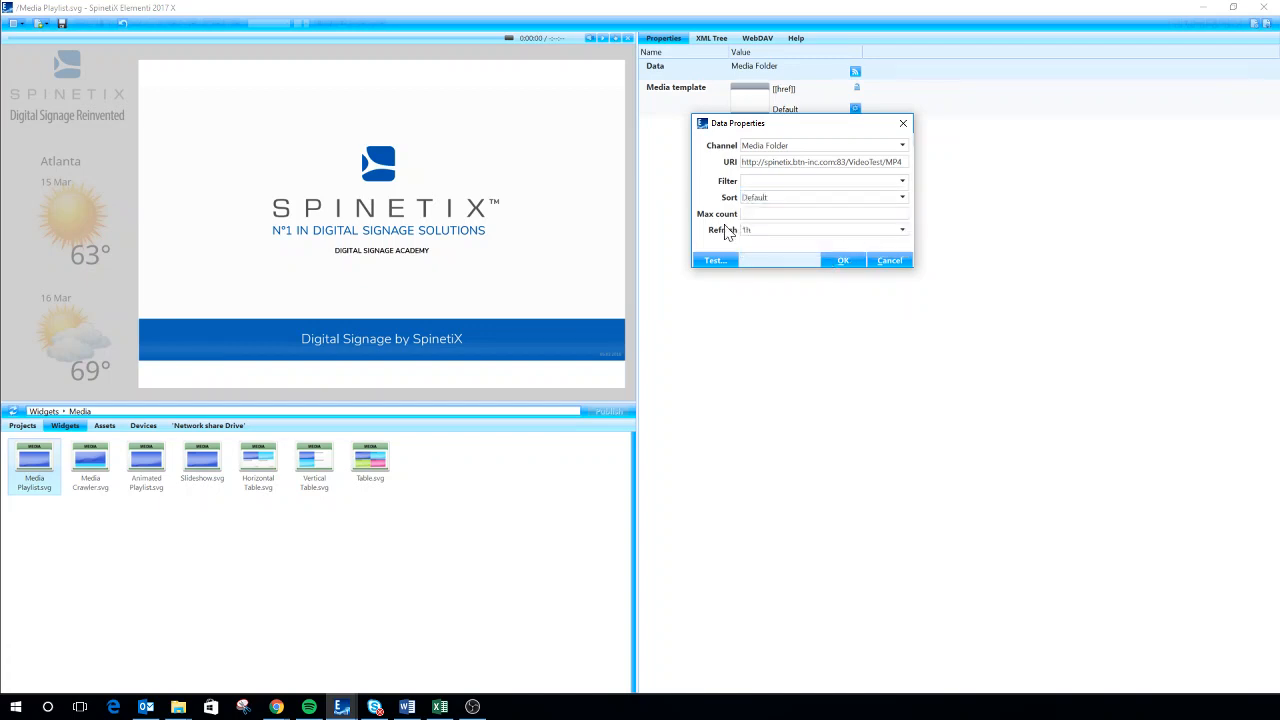
{"action": "left_click", "coordinate": [902, 231]}
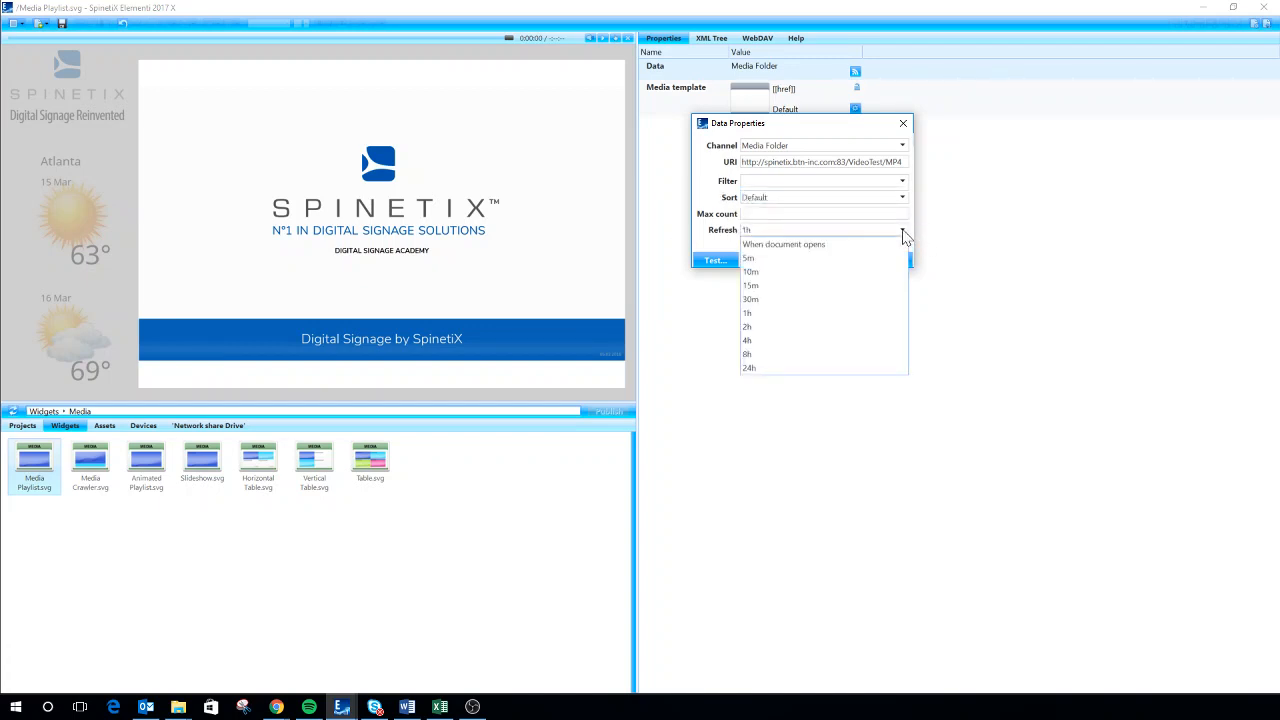
{"action": "left_click", "coordinate": [779, 299]}
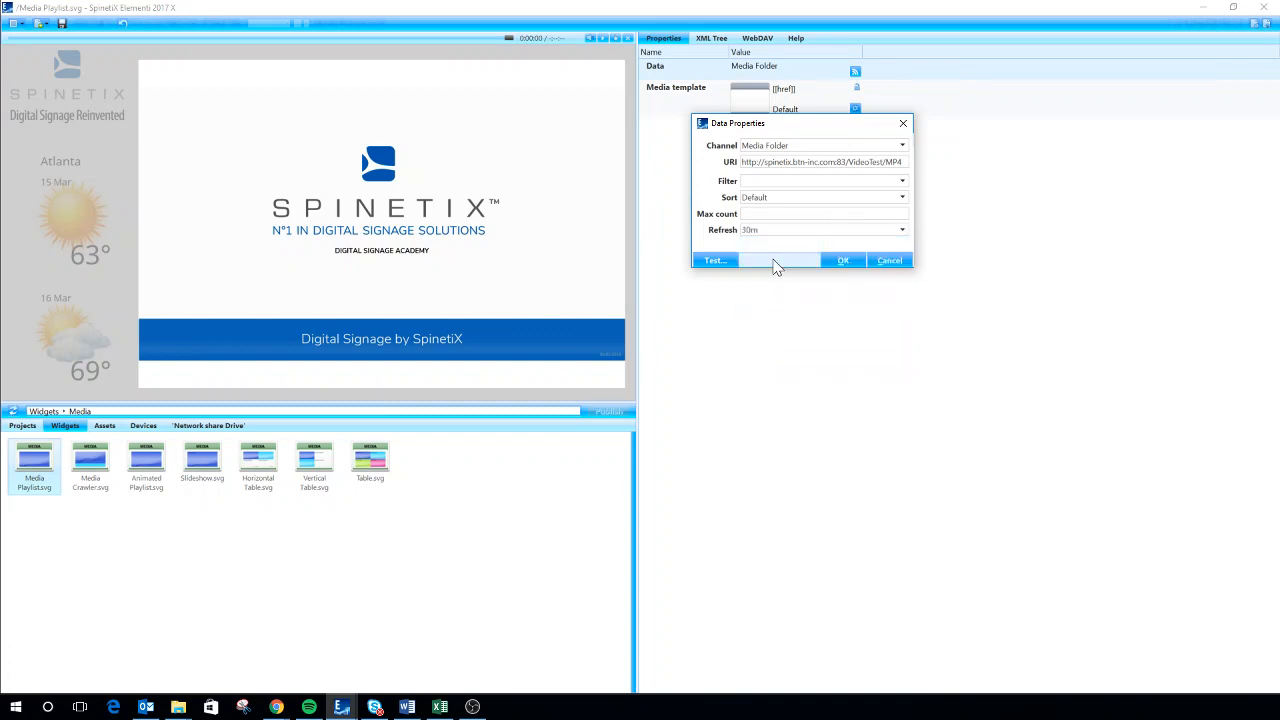
Test the media folder feed and apply the data properties.
{"action": "left_click", "coordinate": [735, 261]}
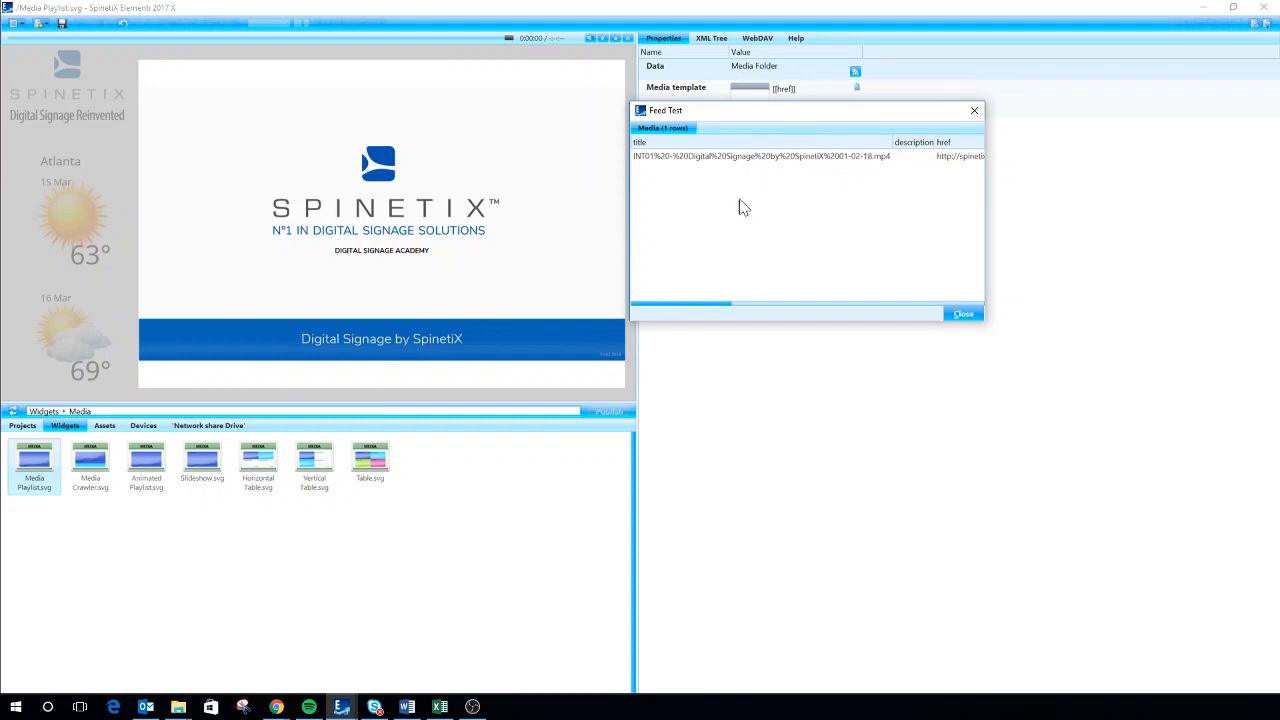
{"action": "left_click", "coordinate": [955, 314]}
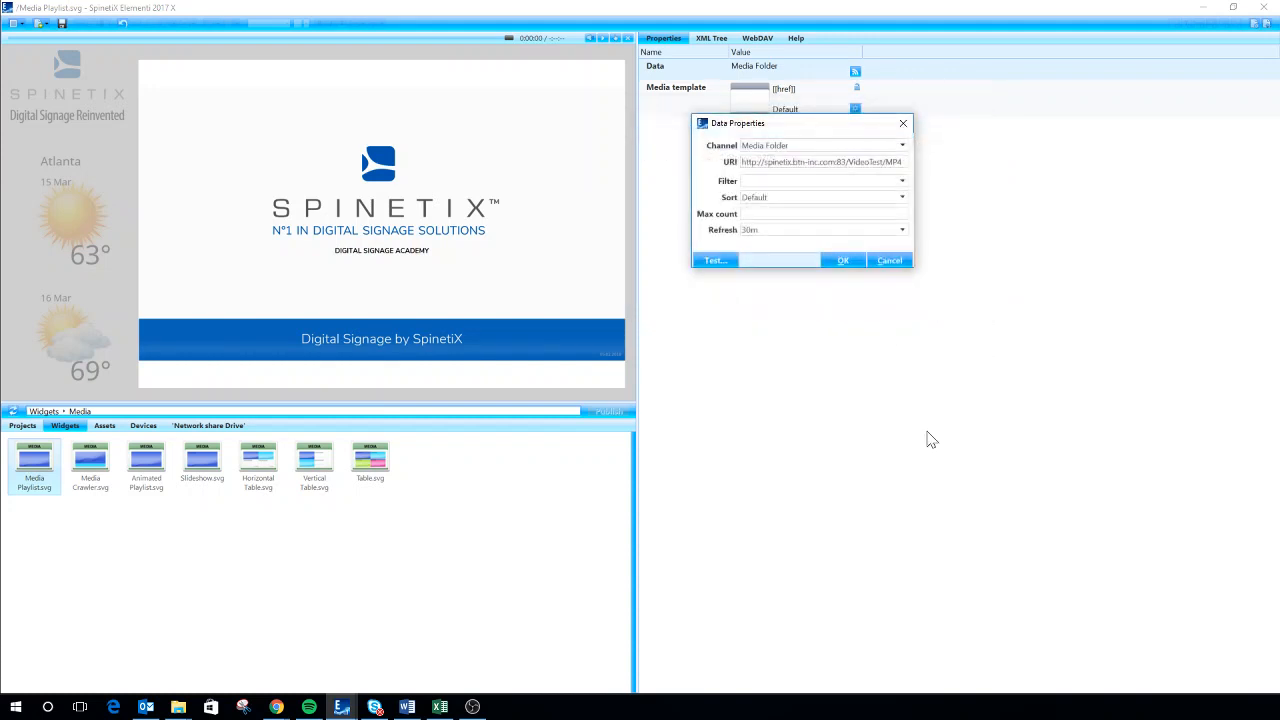
{"action": "left_click", "coordinate": [842, 262]}
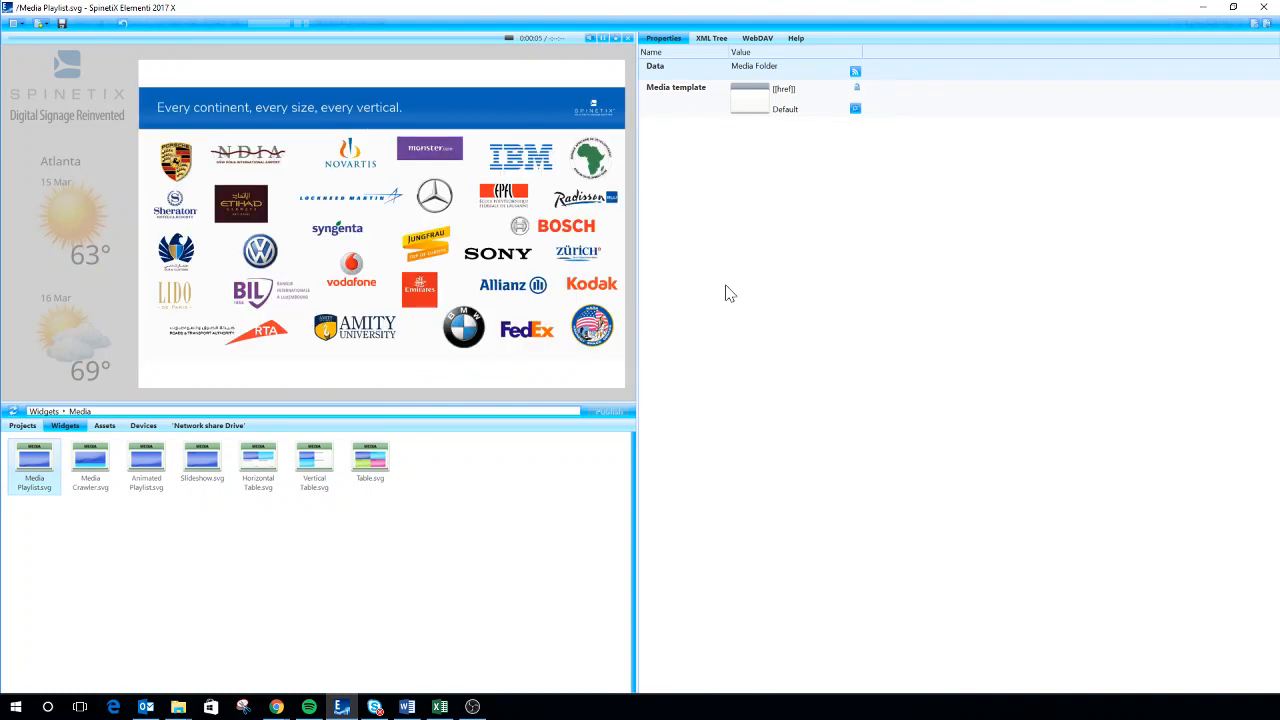
Pause the preview and review the media template's essential layer properties, including duration, media fit and position.
{"action": "left_click", "coordinate": [604, 38]}
{"action": "left_click", "coordinate": [856, 113]}
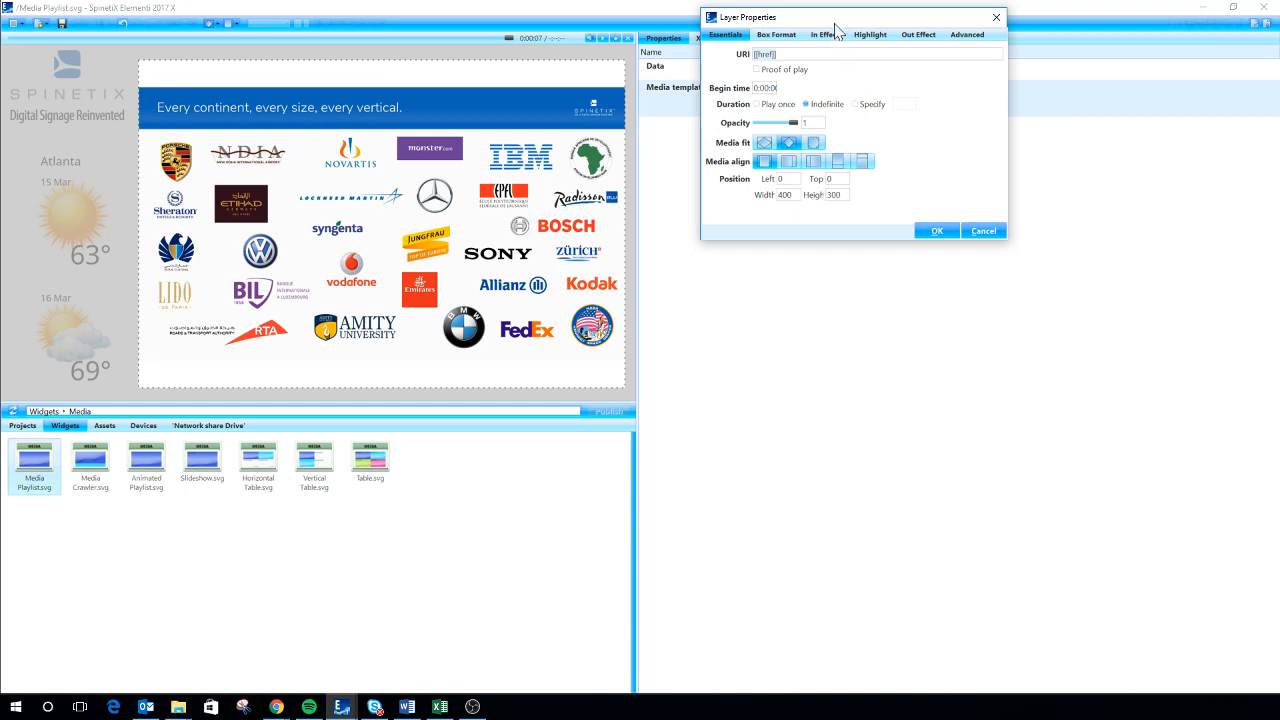
{"action": "left_click_drag", "start_coordinate": [834, 20], "coordinate": [851, 130]}
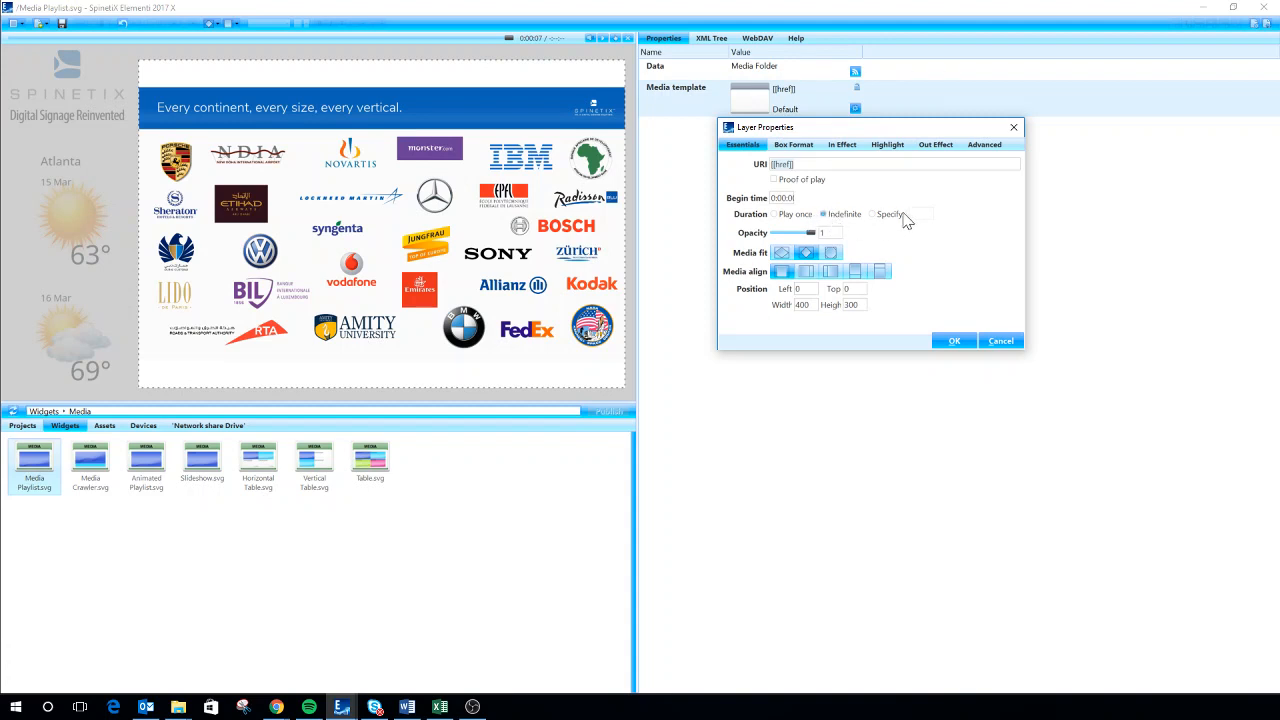
{"action": "left_click", "coordinate": [955, 343]}
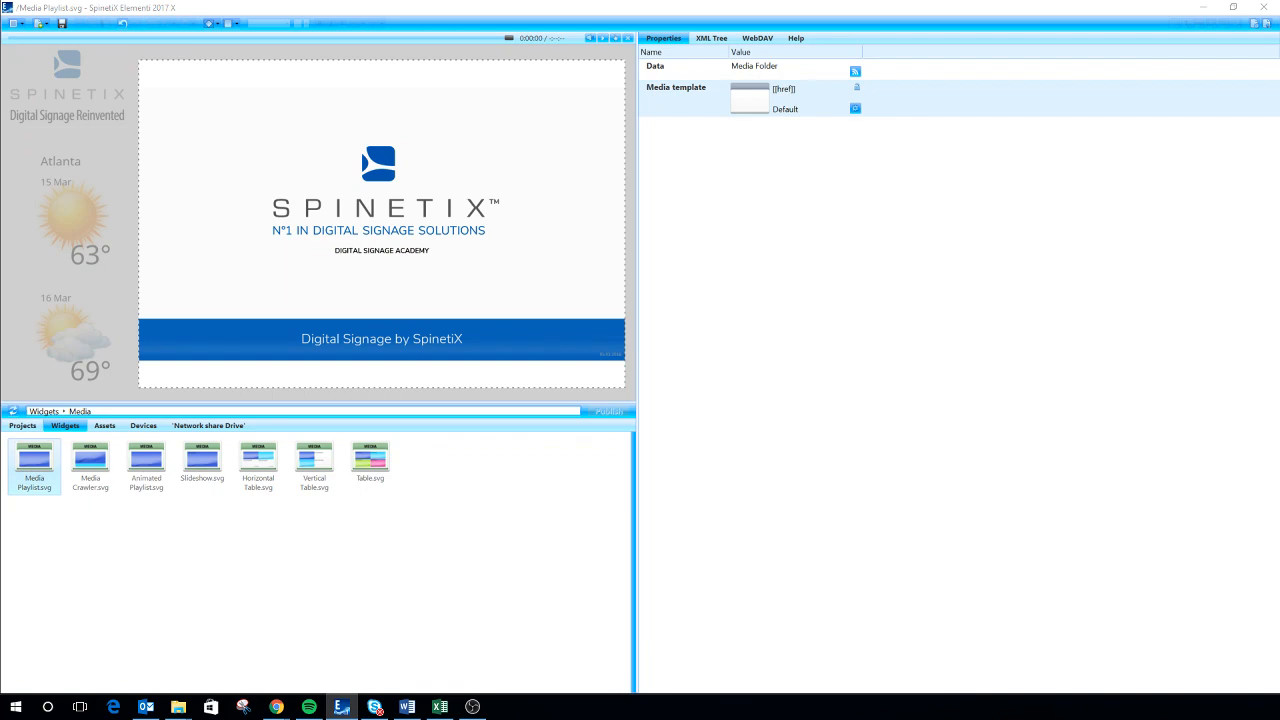
Switch to File Explorer and open the MP4 folder under VideoTest on the spinetix network share to view its full path.
{"action": "left_click", "coordinate": [178, 707]}
{"action": "left_click_drag", "start_coordinate": [419, 148], "coordinate": [628, 187]}
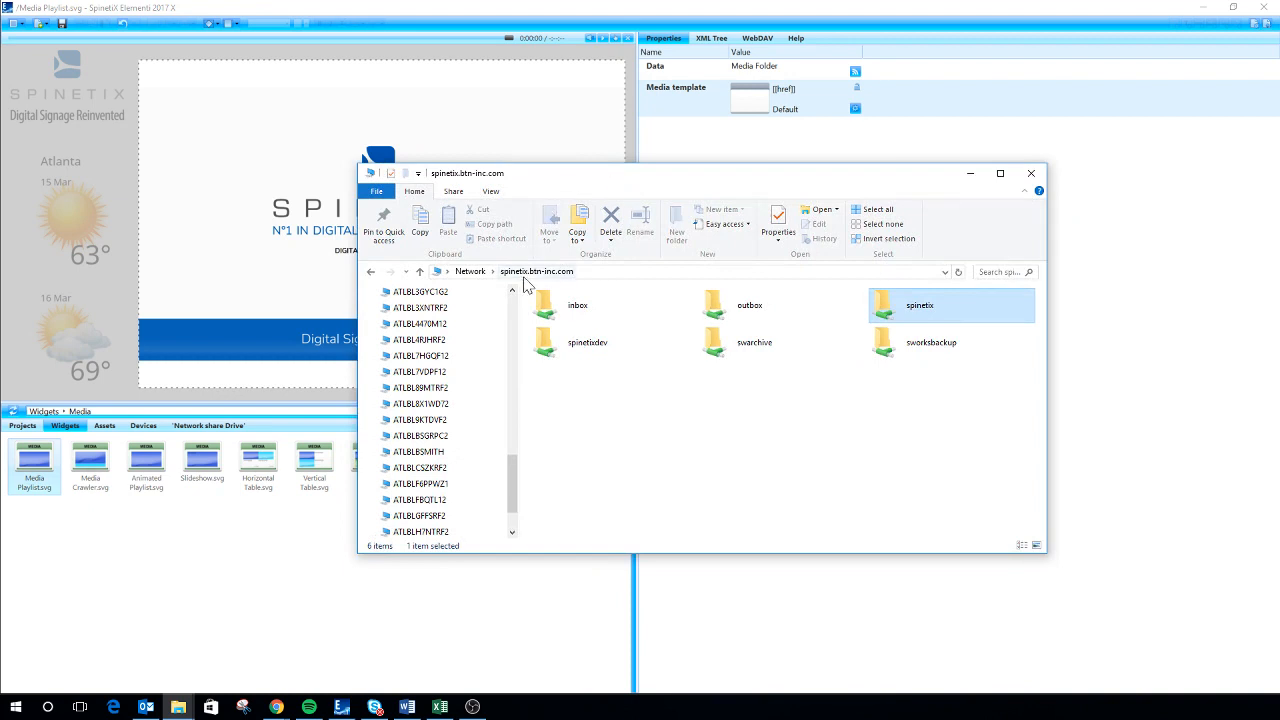
{"action": "double_click", "coordinate": [914, 316]}
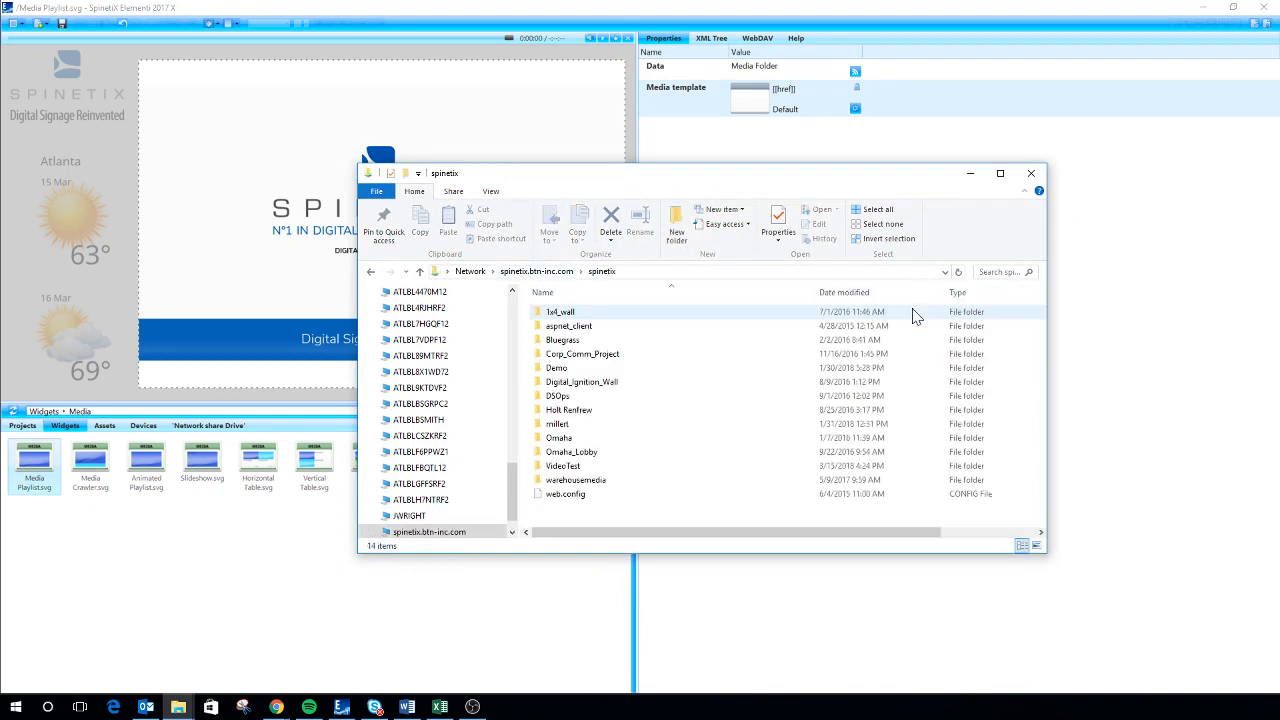
{"action": "double_click", "coordinate": [568, 467]}
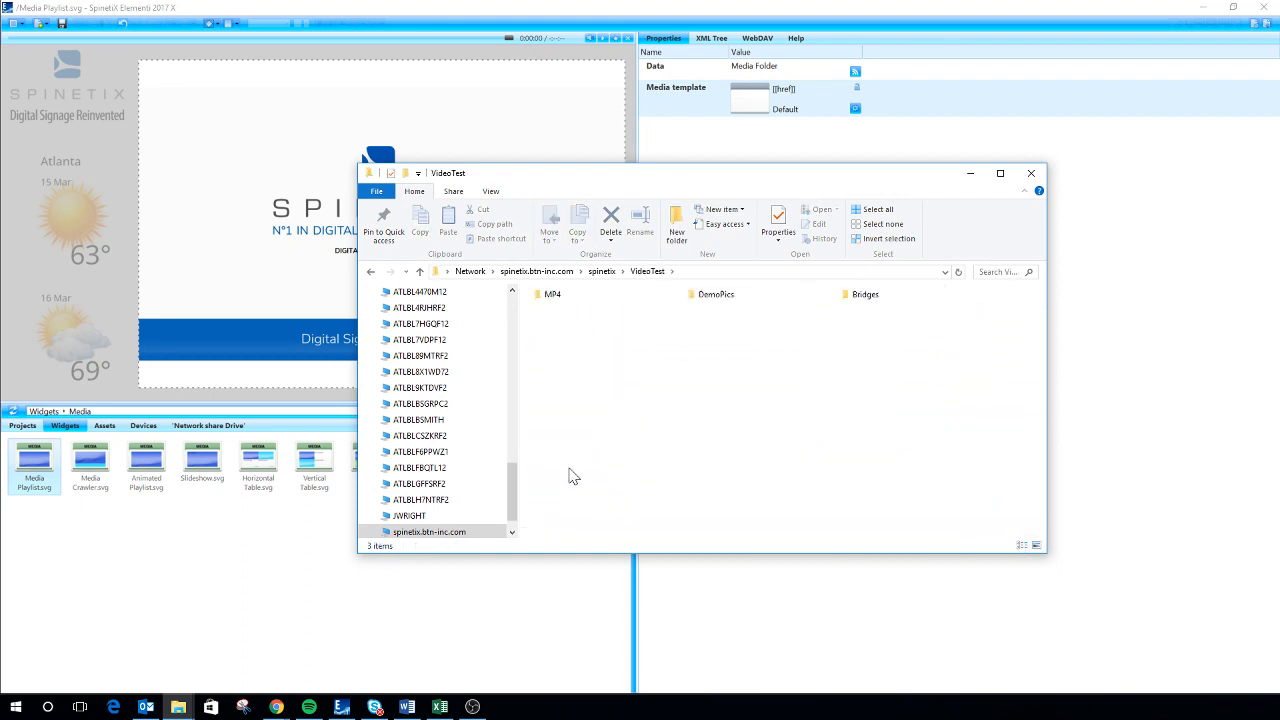
{"action": "double_click", "coordinate": [560, 298]}
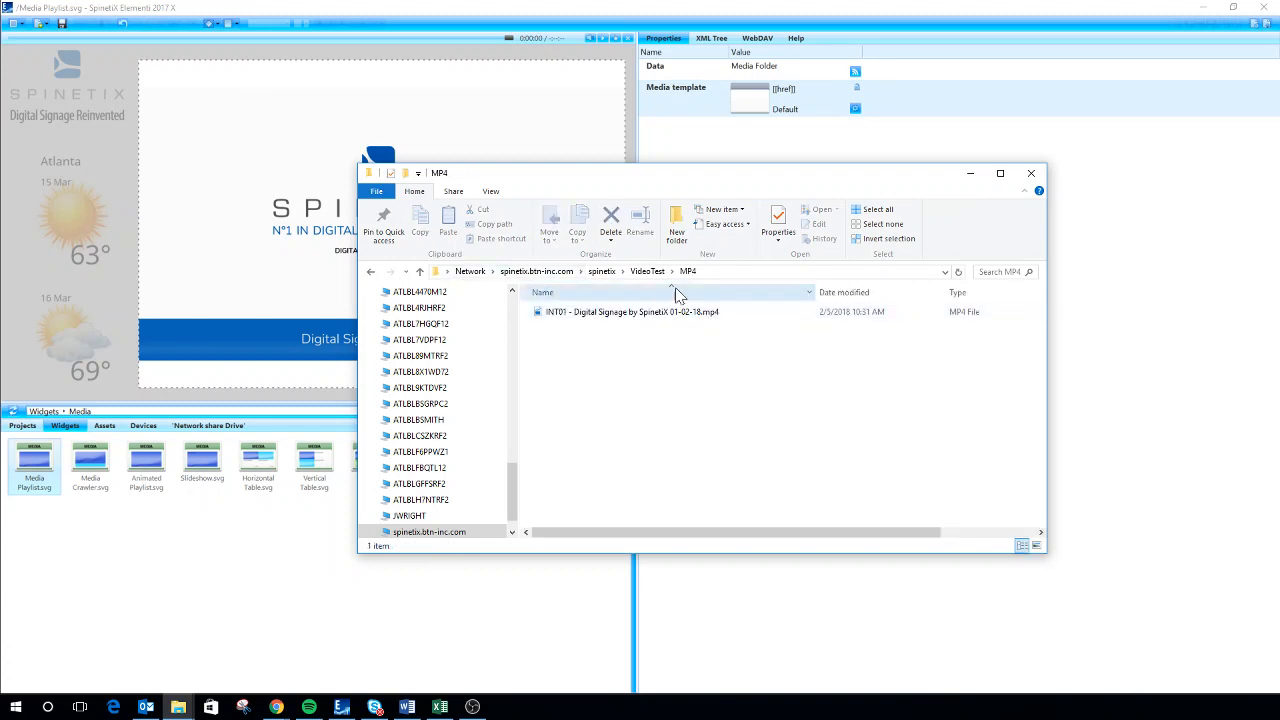
{"action": "left_click", "coordinate": [706, 272]}
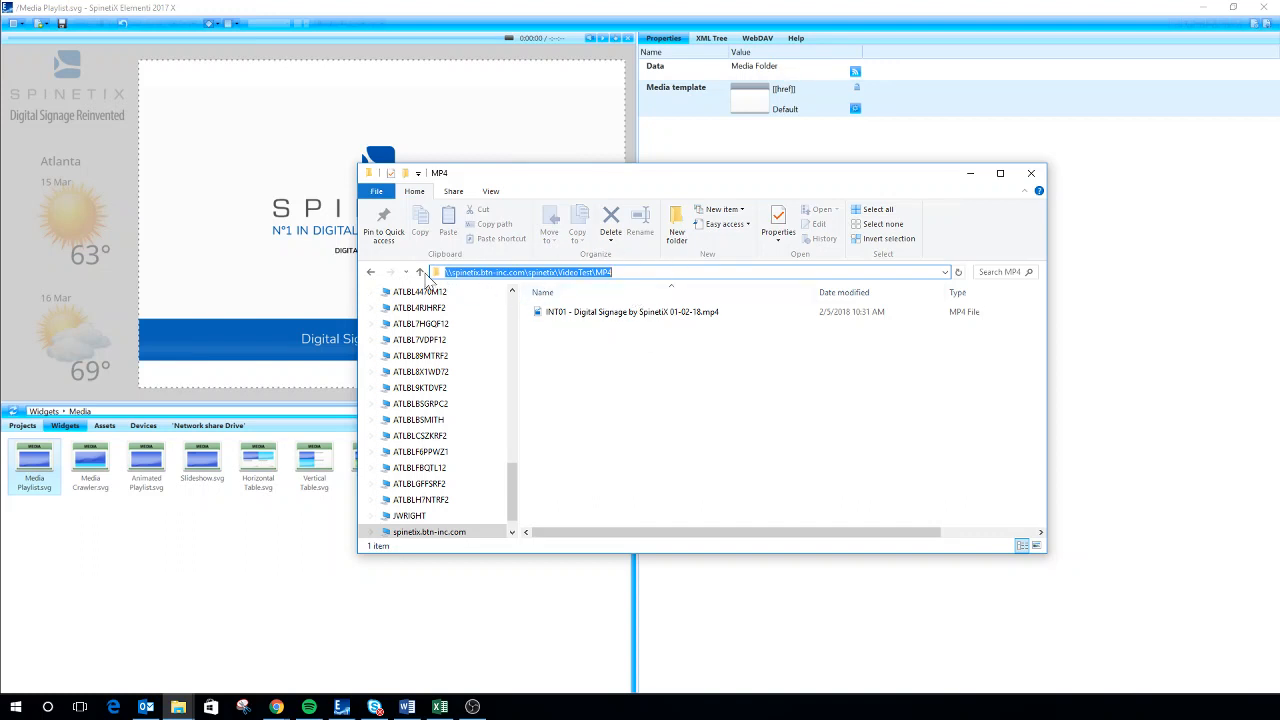
Copy 16by900054.jpg from Documents\Pics into the VideoTest\DemoPics network folder and minimize both folder windows.
{"action": "left_click", "coordinate": [373, 273]}
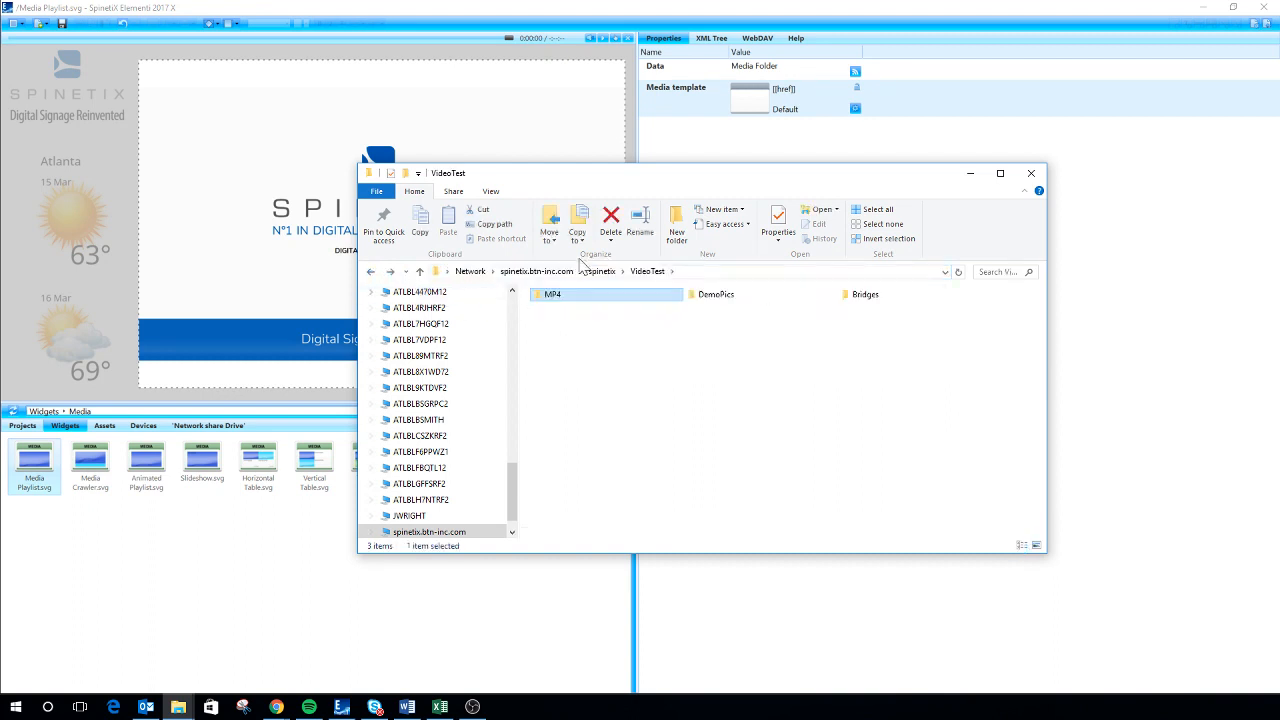
{"action": "double_click", "coordinate": [727, 296]}
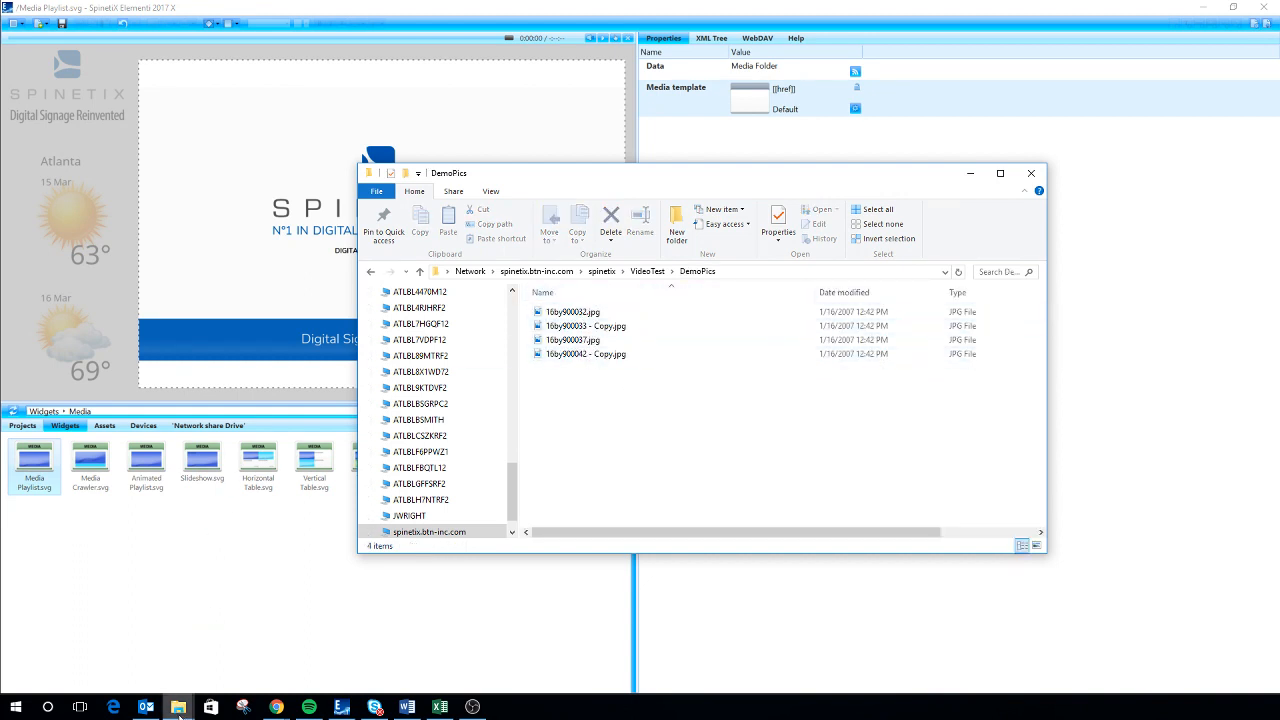
{"action": "mouse_move", "coordinate": [178, 706]}
{"action": "left_click", "coordinate": [148, 676]}
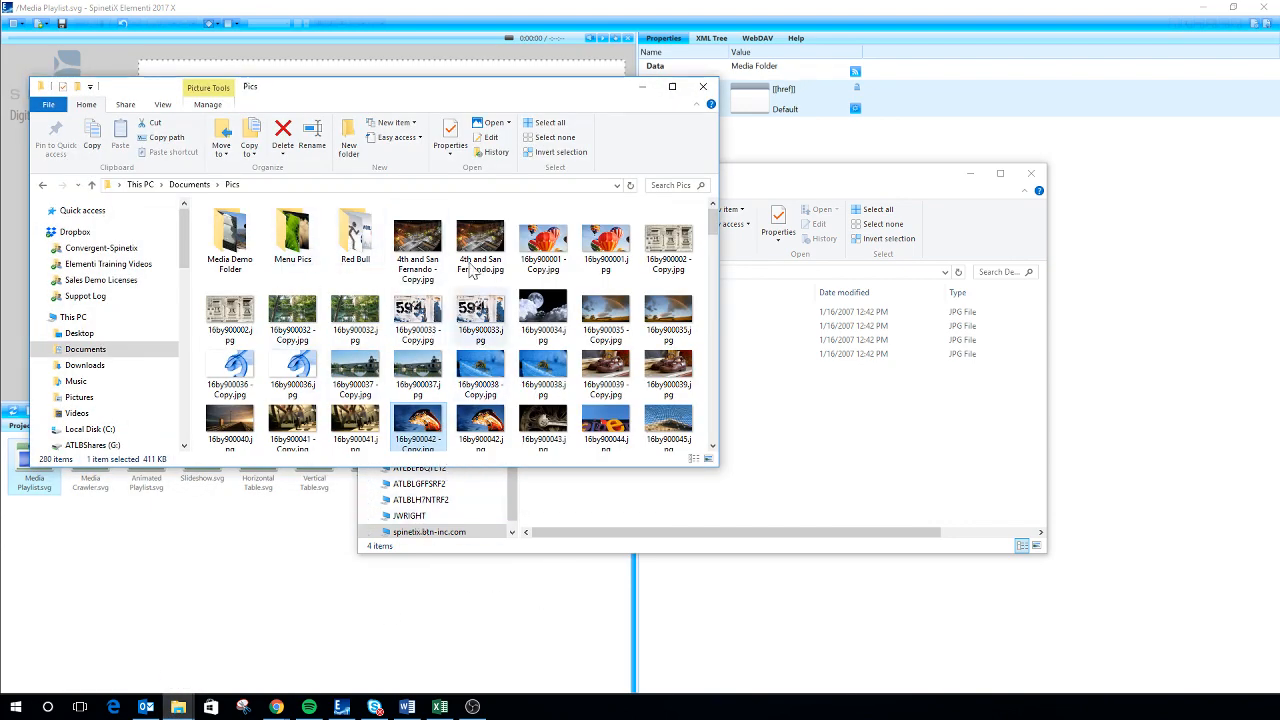
{"action": "scroll", "coordinate": [593, 365], "scroll_direction": "down", "scroll_amount": 2}
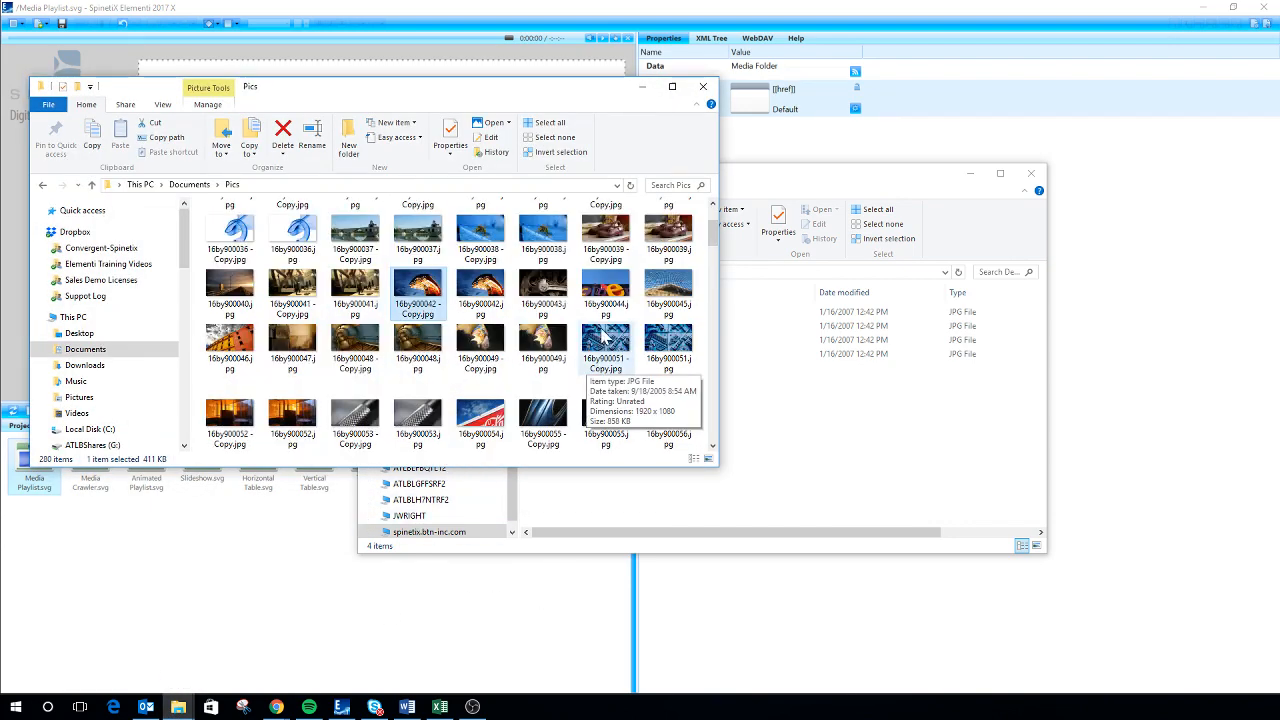
{"action": "left_click", "coordinate": [481, 415]}
{"action": "left_click_drag", "start_coordinate": [571, 437], "coordinate": [785, 432]}
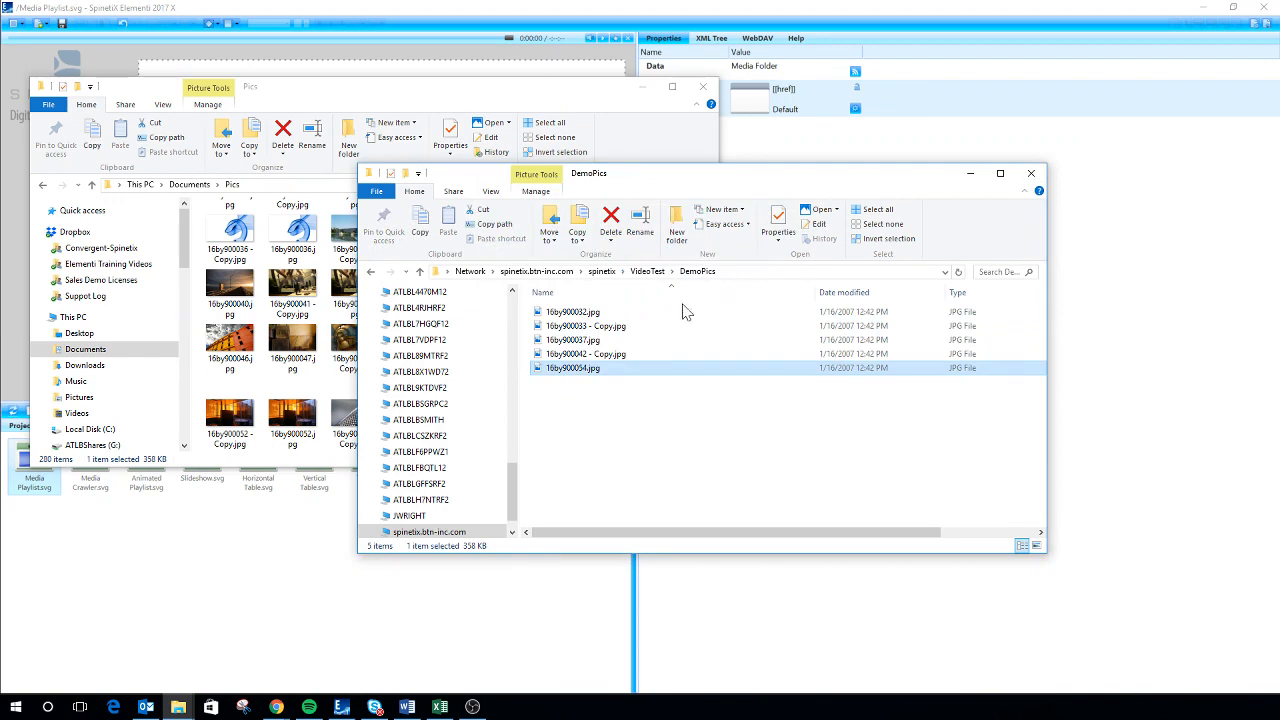
{"action": "left_click", "coordinate": [970, 173]}
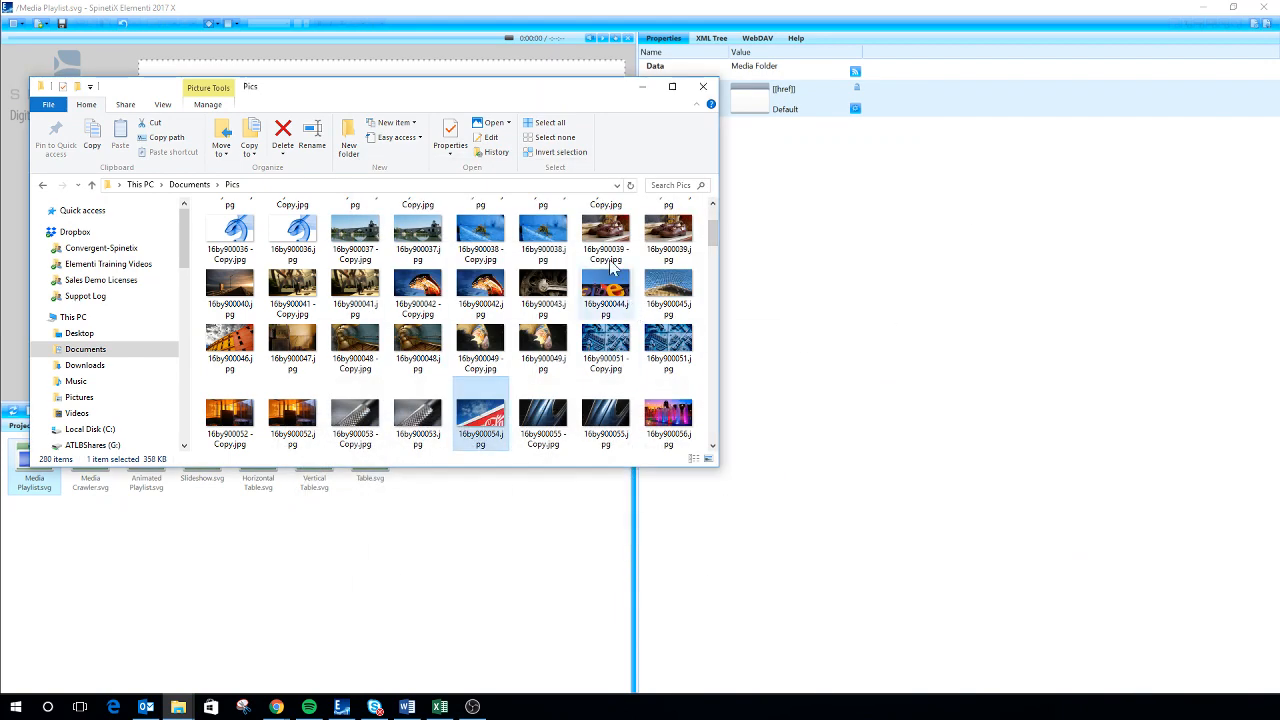
{"action": "scroll", "coordinate": [480, 290], "scroll_direction": "up", "scroll_amount": 3}
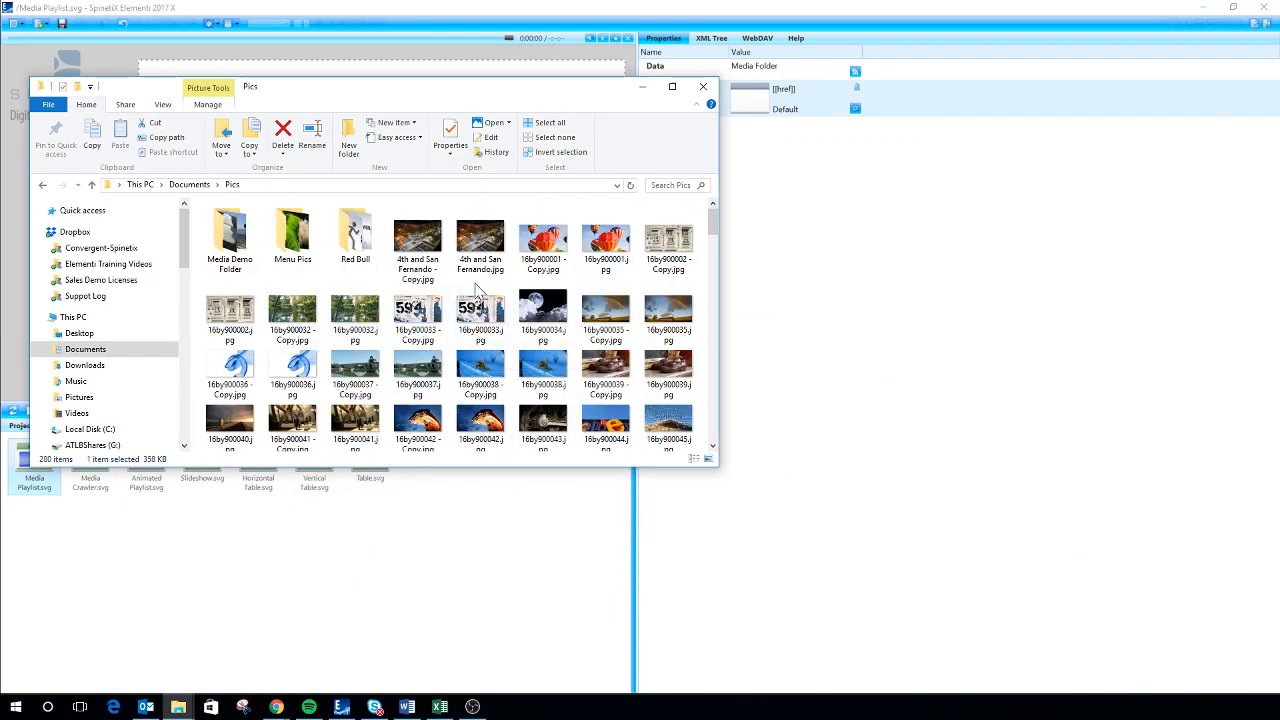
{"action": "left_click", "coordinate": [642, 87]}
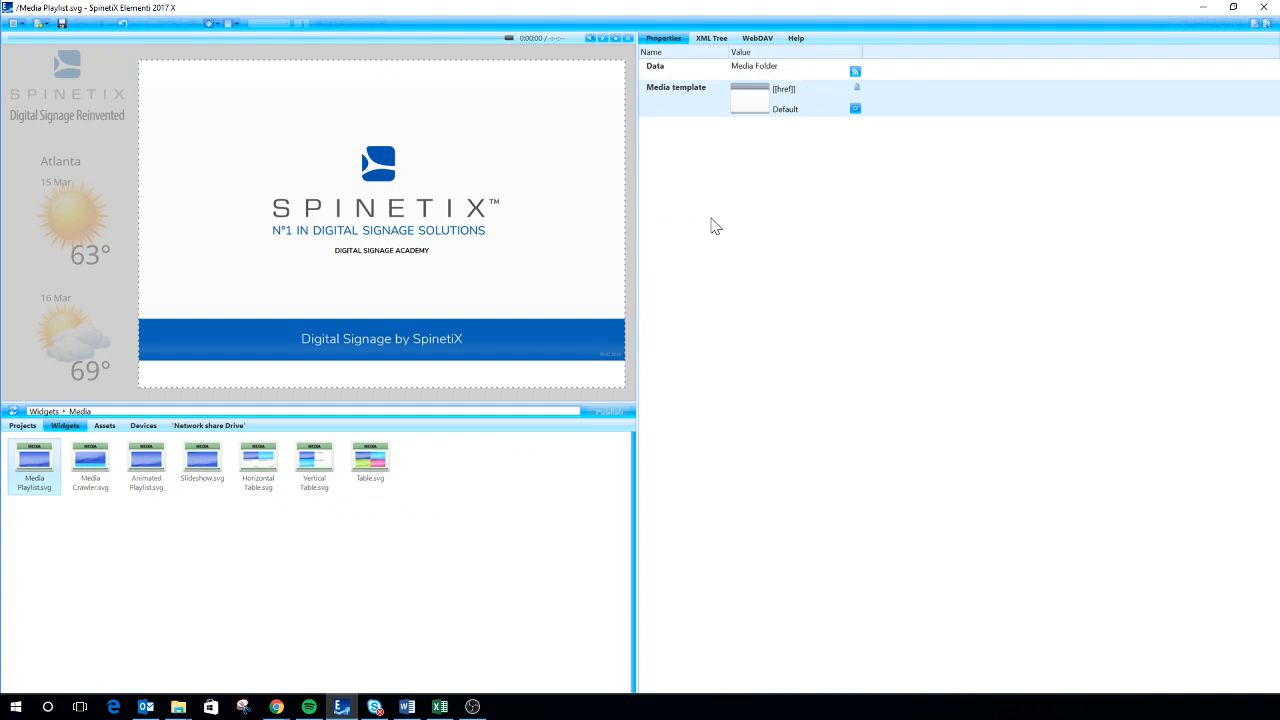
Change the media folder feed's URI to end in VideoTest/DemoPics instead of the MP4 folder.
{"action": "left_click", "coordinate": [856, 74]}
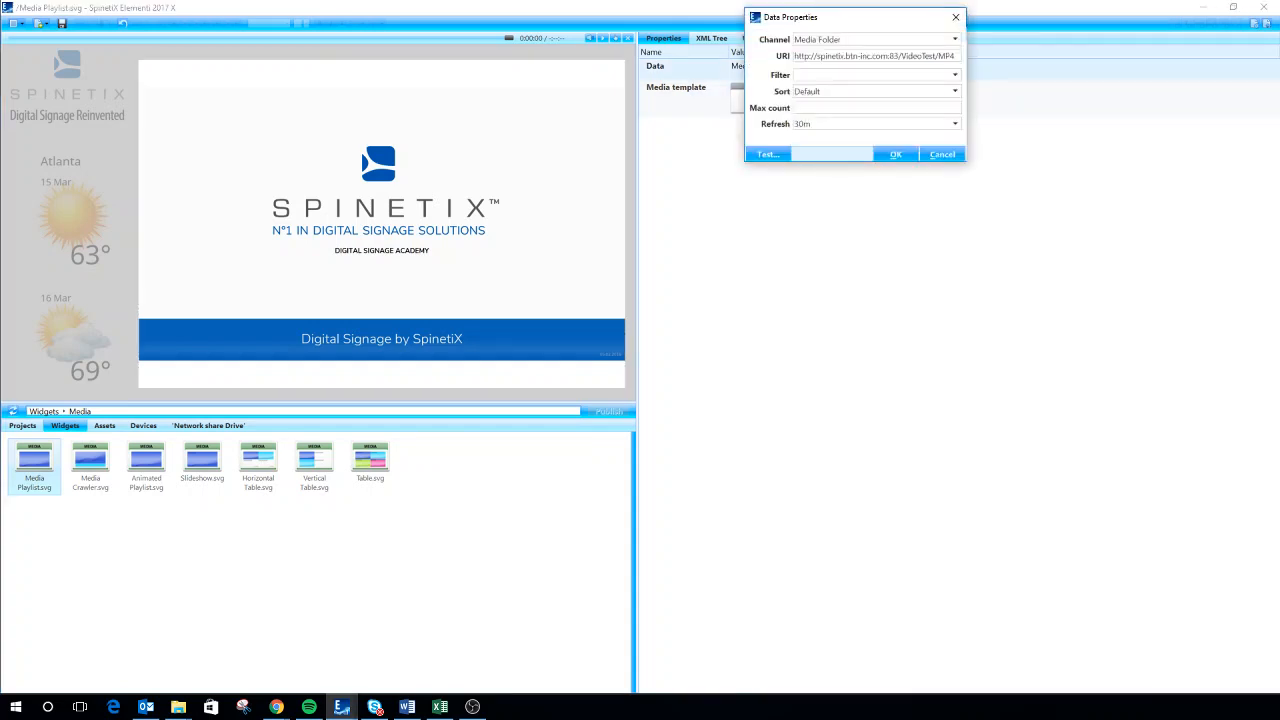
{"action": "left_click_drag", "start_coordinate": [853, 21], "coordinate": [835, 126]}
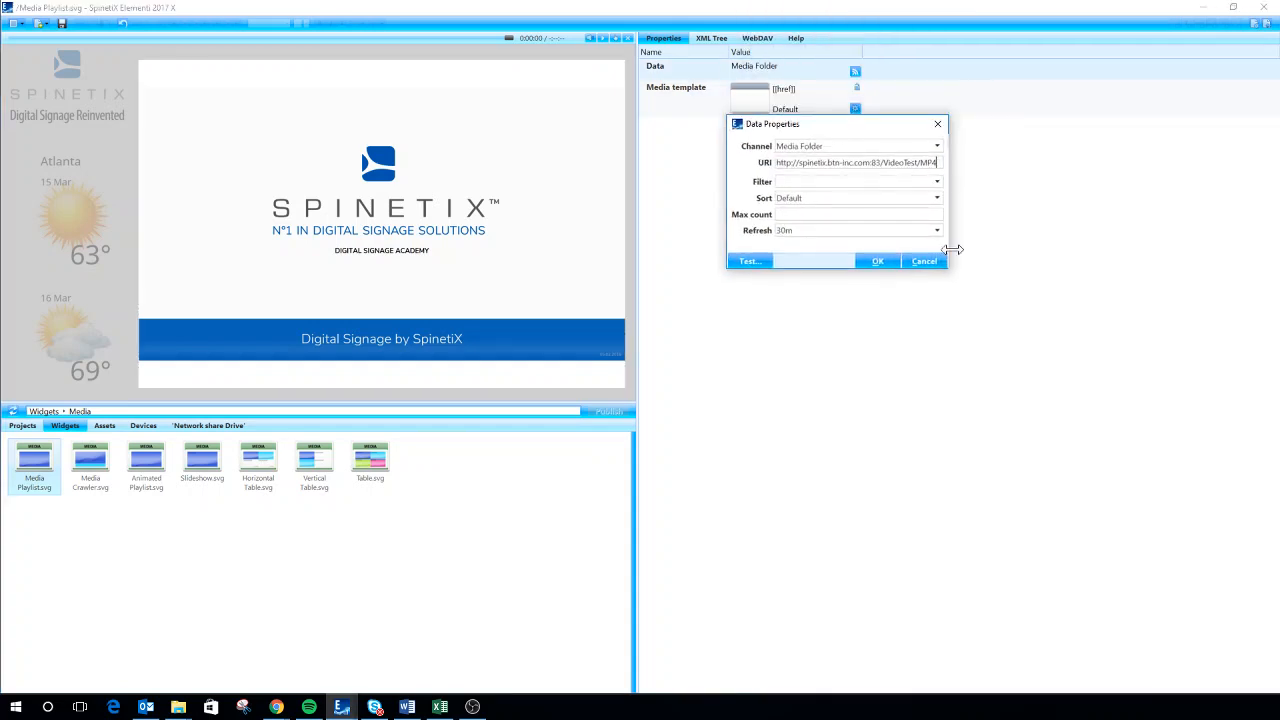
{"action": "key", "text": "BackSpace"}
{"action": "key", "text": "BackSpace"}
{"action": "key", "text": "BackSpace"}
{"action": "type", "text": "DemoPics"}
{"action": "key", "text": "Home"}
{"action": "left_click_drag", "start_coordinate": [799, 162], "coordinate": [864, 162]}
Switch to the DemoPics window in File Explorer, show its full network path to compare with the URI, and minimize it.
{"action": "left_click", "coordinate": [177, 707]}
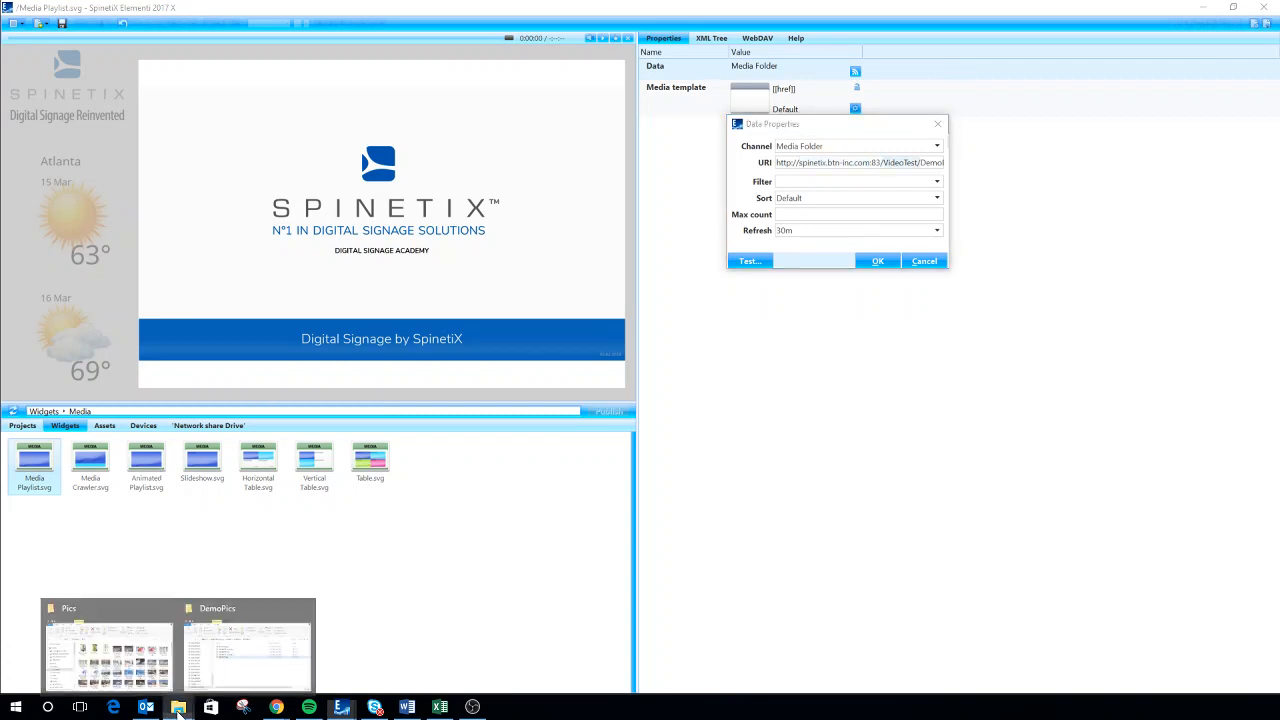
{"action": "left_click", "coordinate": [247, 650]}
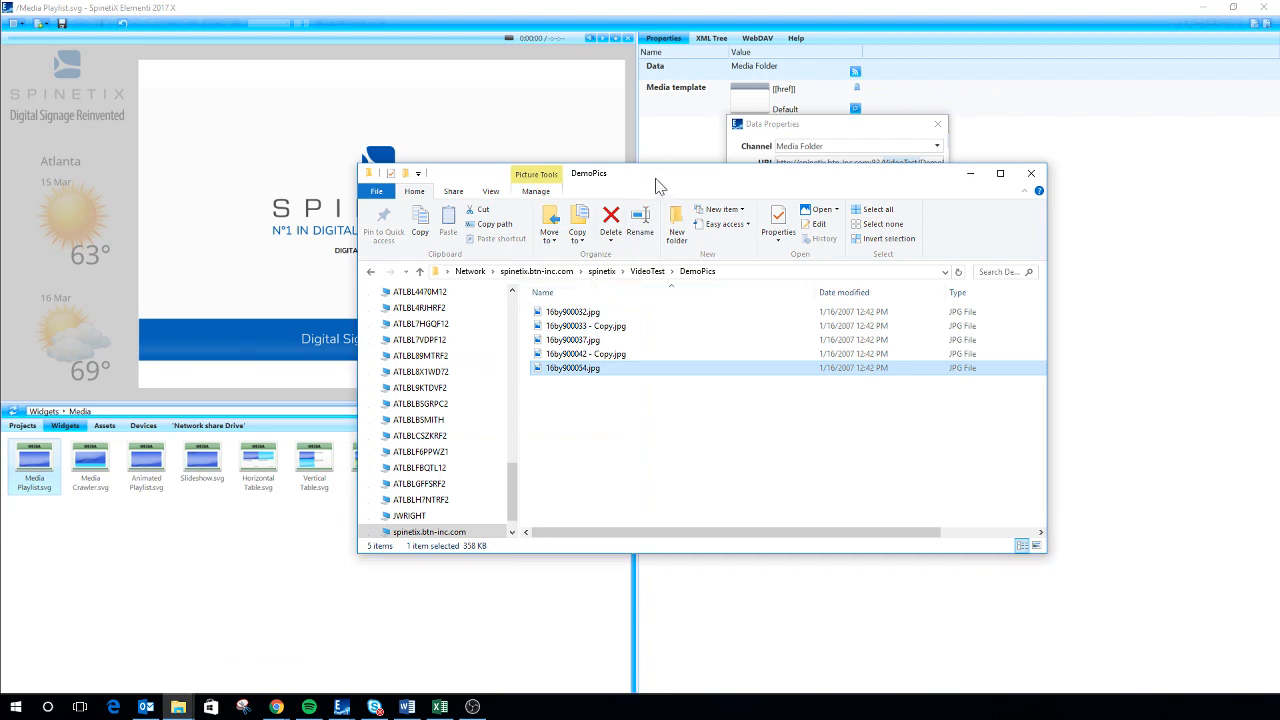
{"action": "left_click_drag", "start_coordinate": [660, 186], "coordinate": [569, 316]}
{"action": "left_click", "coordinate": [672, 404]}
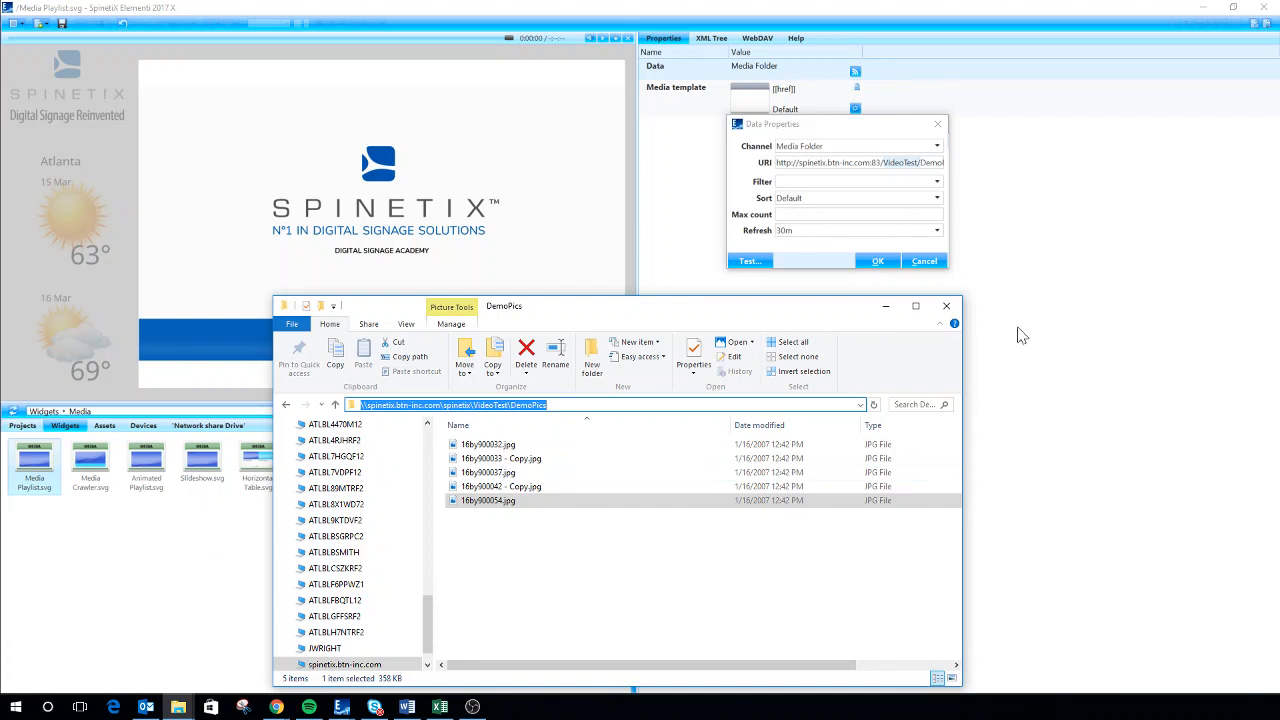
{"action": "left_click", "coordinate": [885, 306]}
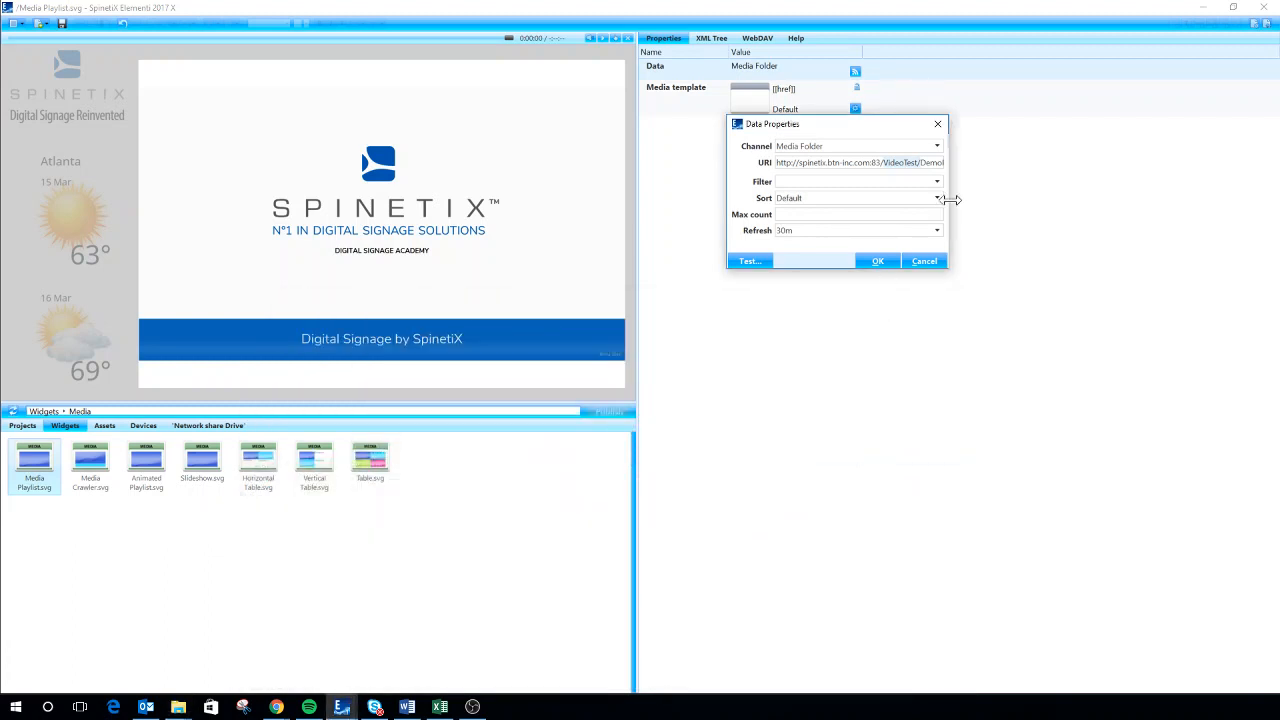
Set the feed's refresh interval to 1h, test the feed and apply the data properties.
{"action": "left_click", "coordinate": [930, 162]}
{"action": "left_click", "coordinate": [936, 231]}
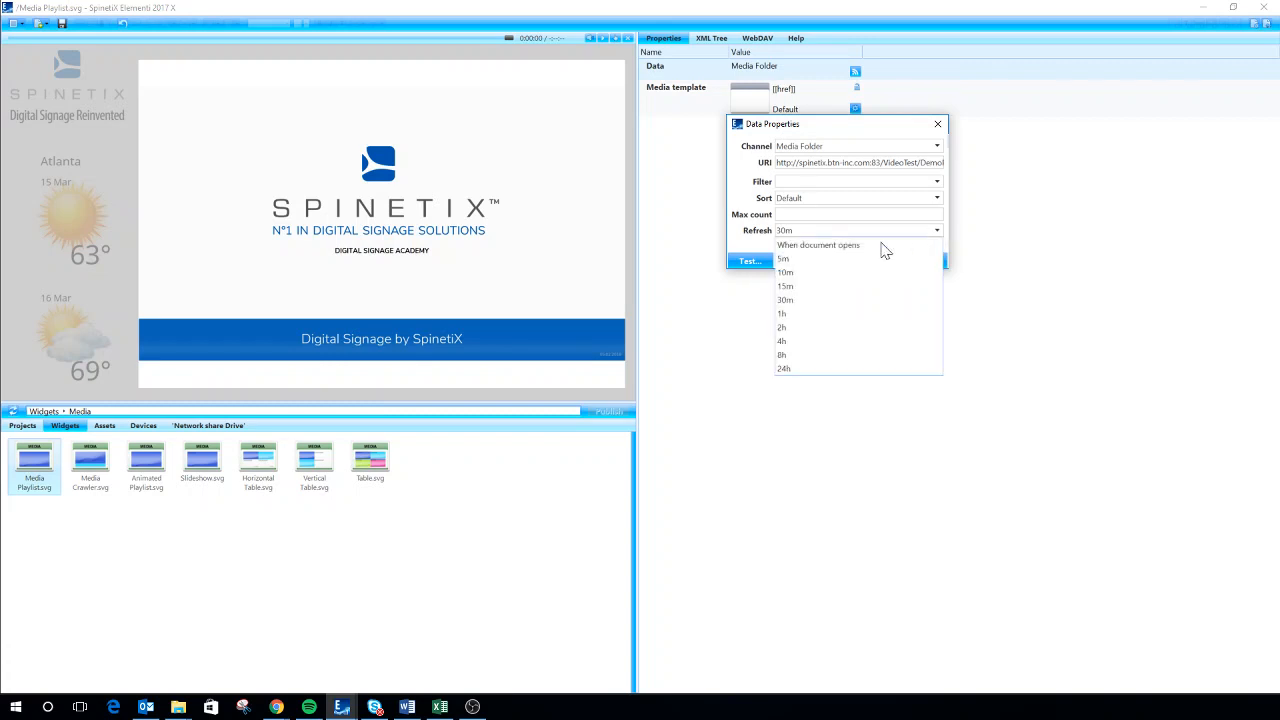
{"action": "left_click", "coordinate": [836, 314]}
{"action": "left_click", "coordinate": [745, 262]}
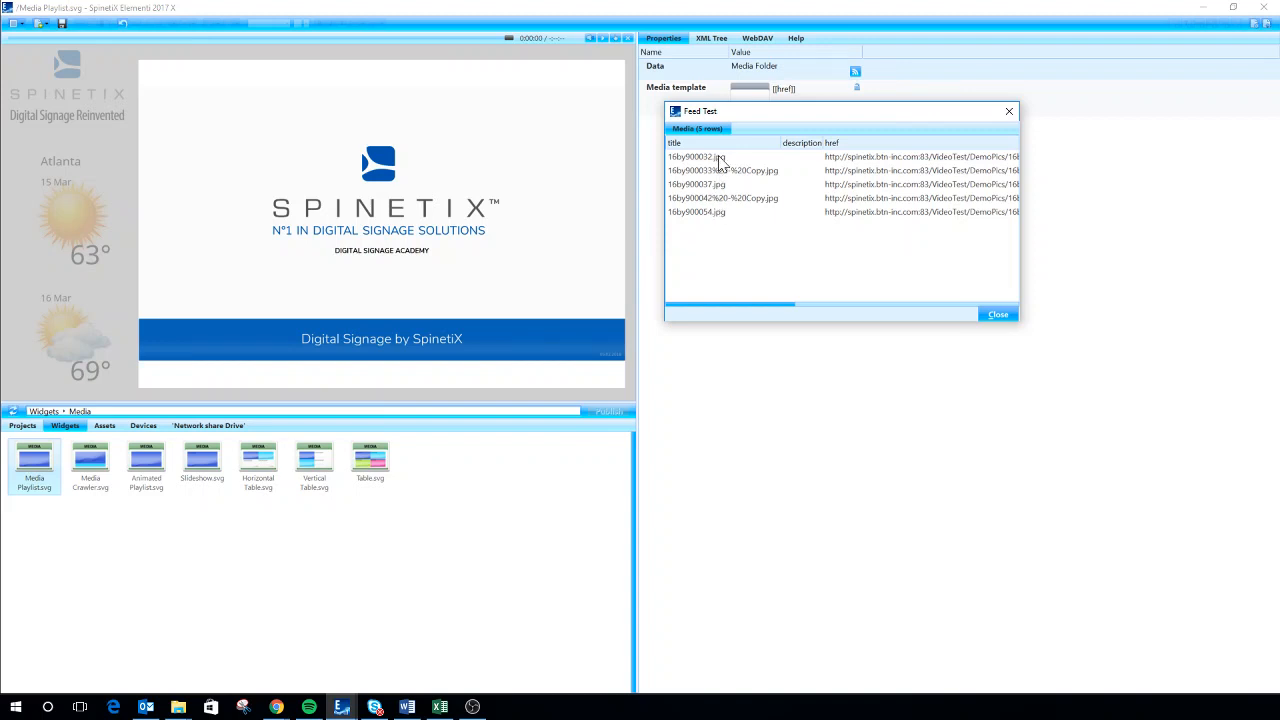
{"action": "left_click", "coordinate": [998, 315]}
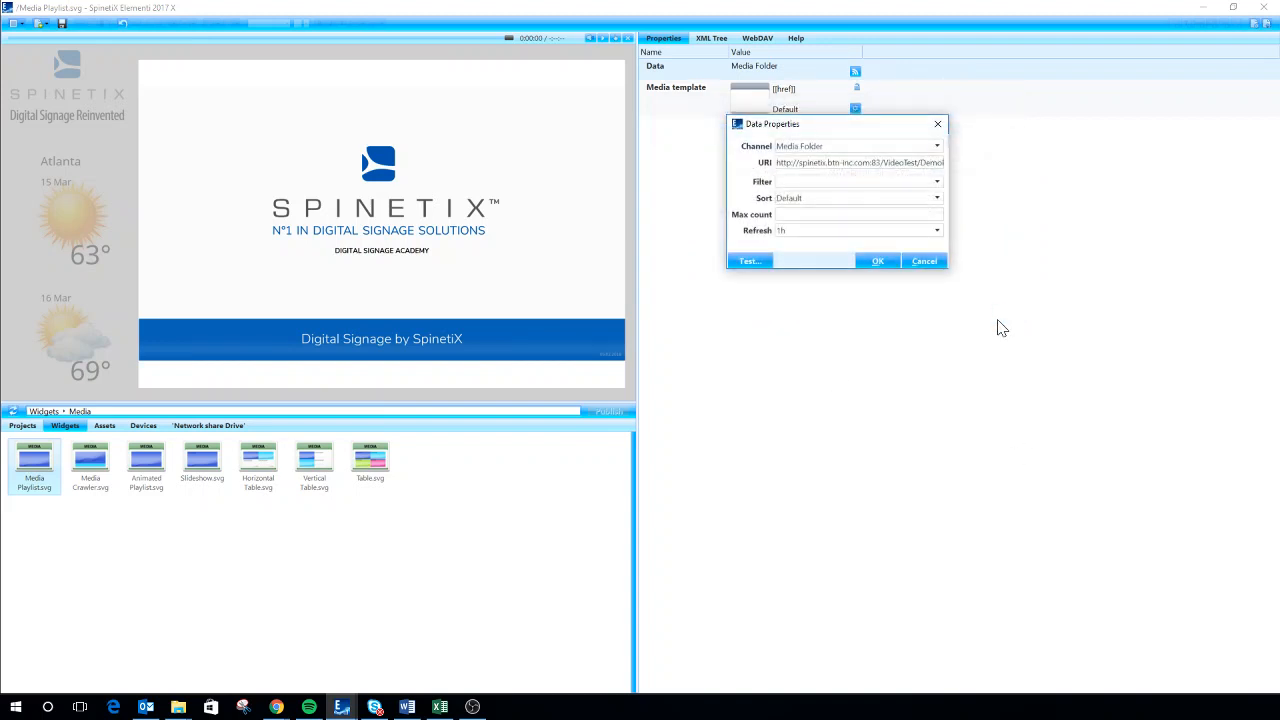
{"action": "left_click", "coordinate": [885, 263]}
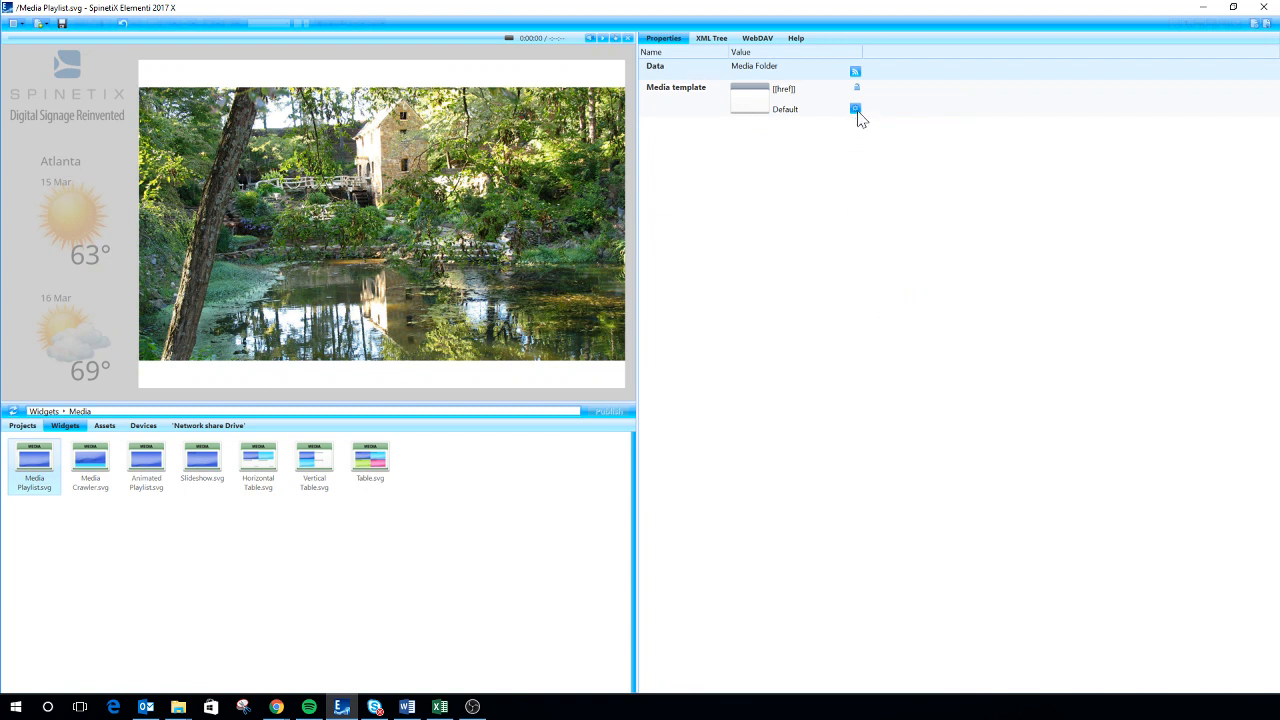
Play the preview and specify a duration of 5 seconds for the media template layer.
{"action": "left_click", "coordinate": [603, 38]}
{"action": "left_click", "coordinate": [855, 109]}
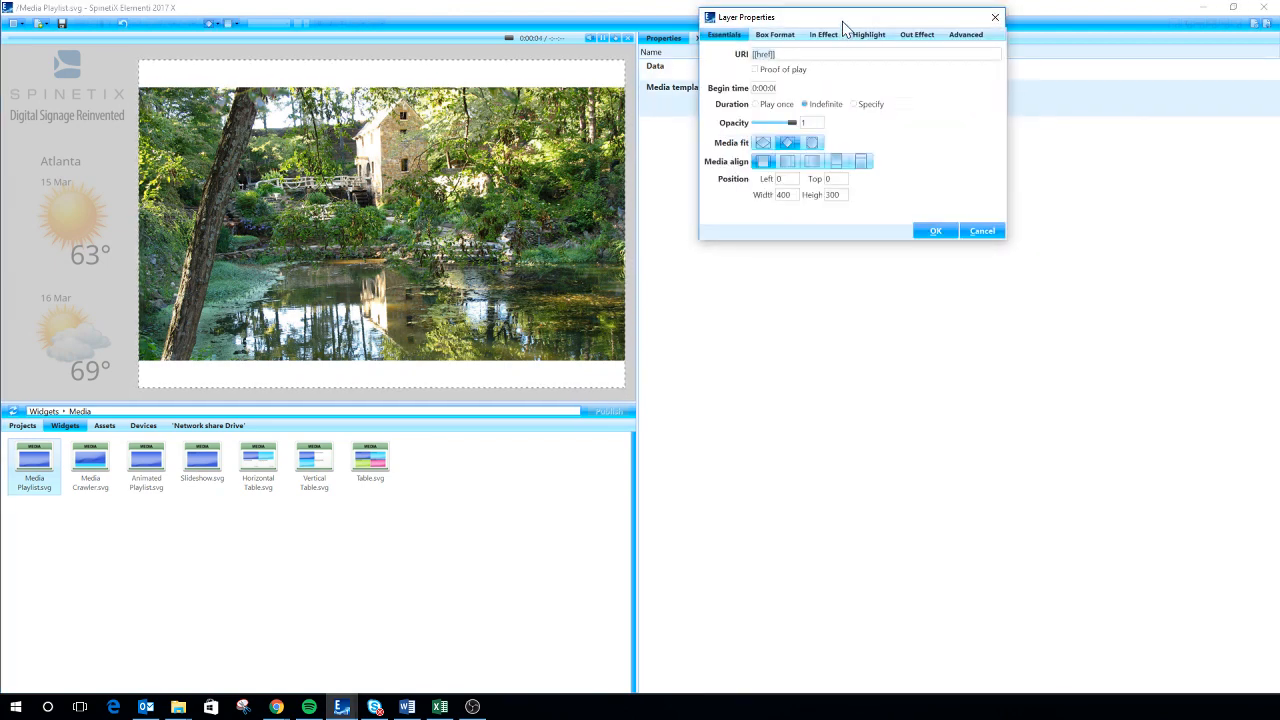
{"action": "left_click_drag", "start_coordinate": [842, 21], "coordinate": [873, 148]}
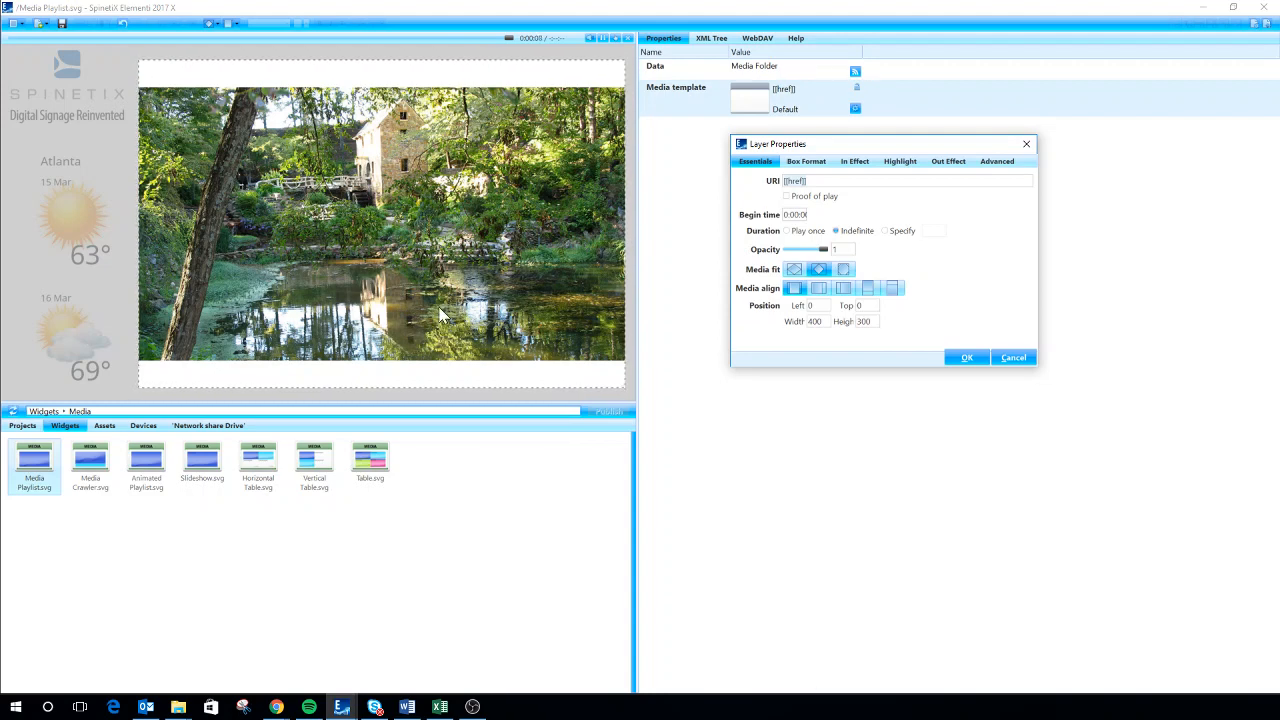
{"action": "left_click", "coordinate": [886, 231]}
{"action": "key", "text": "Return"}
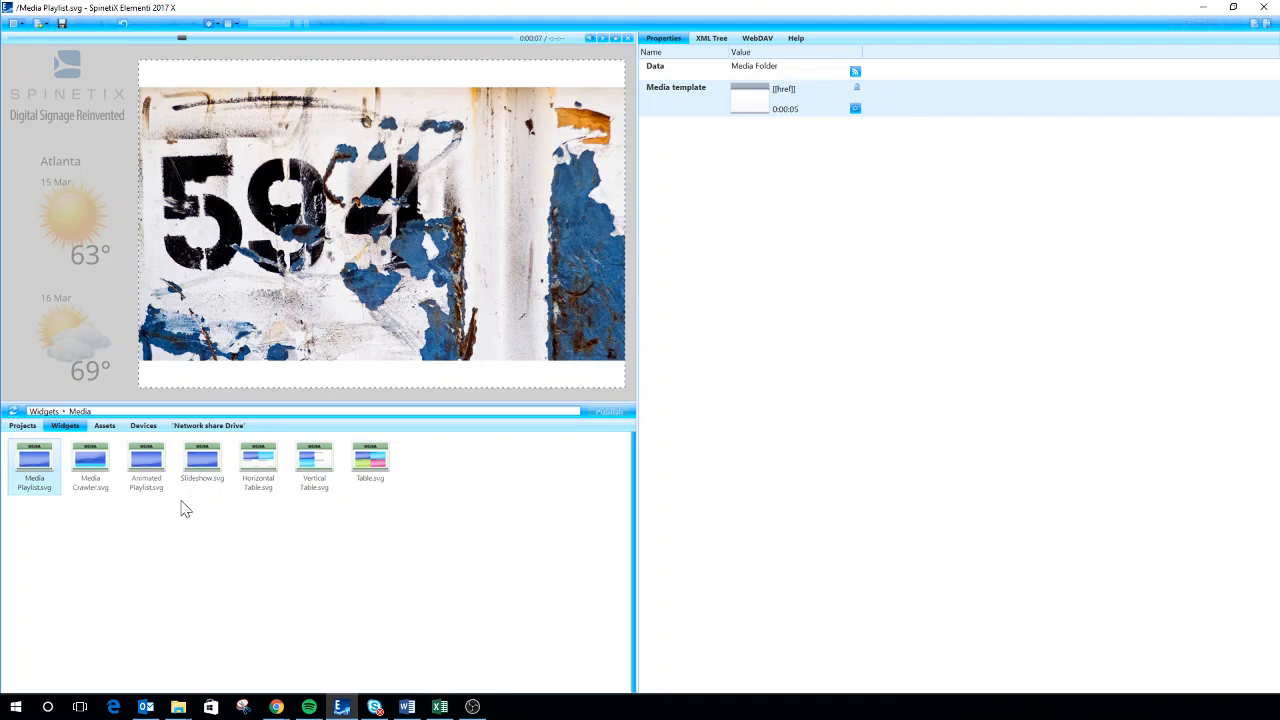
Switch to Chrome, browse the spinetix.btn-inc.com:83 directory to VideoTest/DemoPics and copy the folder's web address.
{"action": "left_click", "coordinate": [283, 709]}
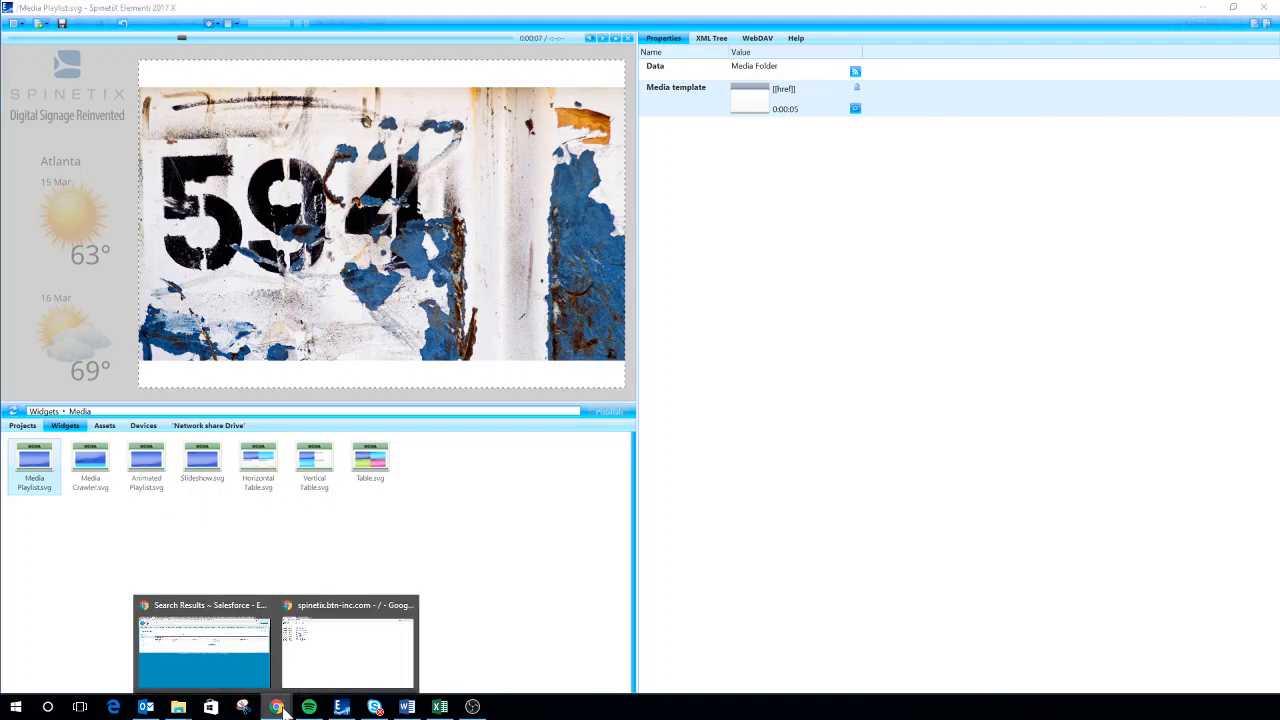
{"action": "left_click", "coordinate": [337, 675]}
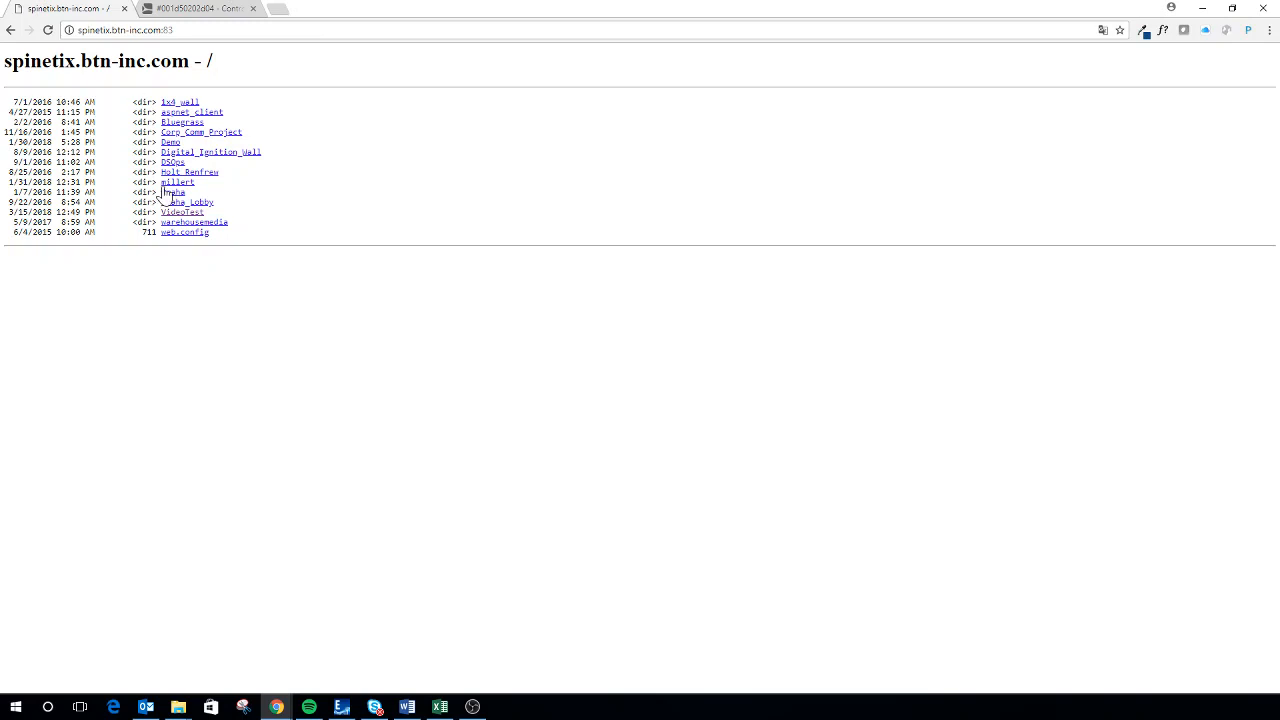
{"action": "left_click", "coordinate": [180, 213]}
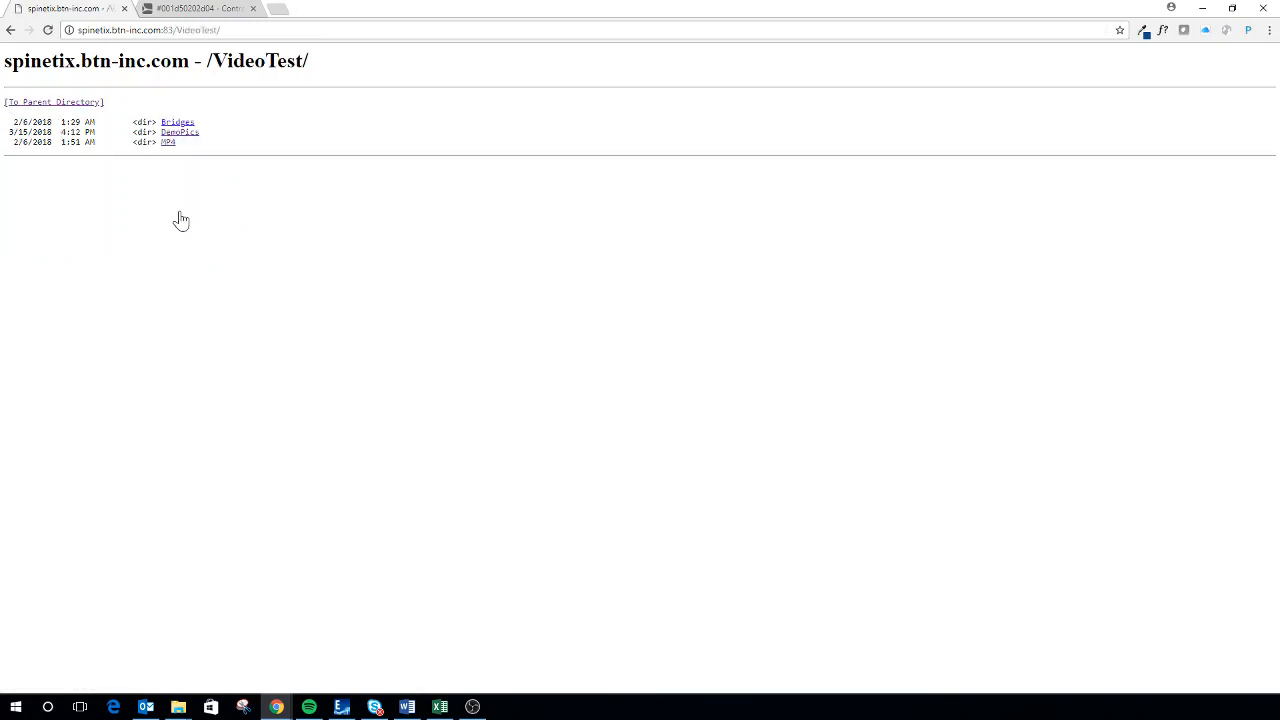
{"action": "left_click", "coordinate": [169, 143]}
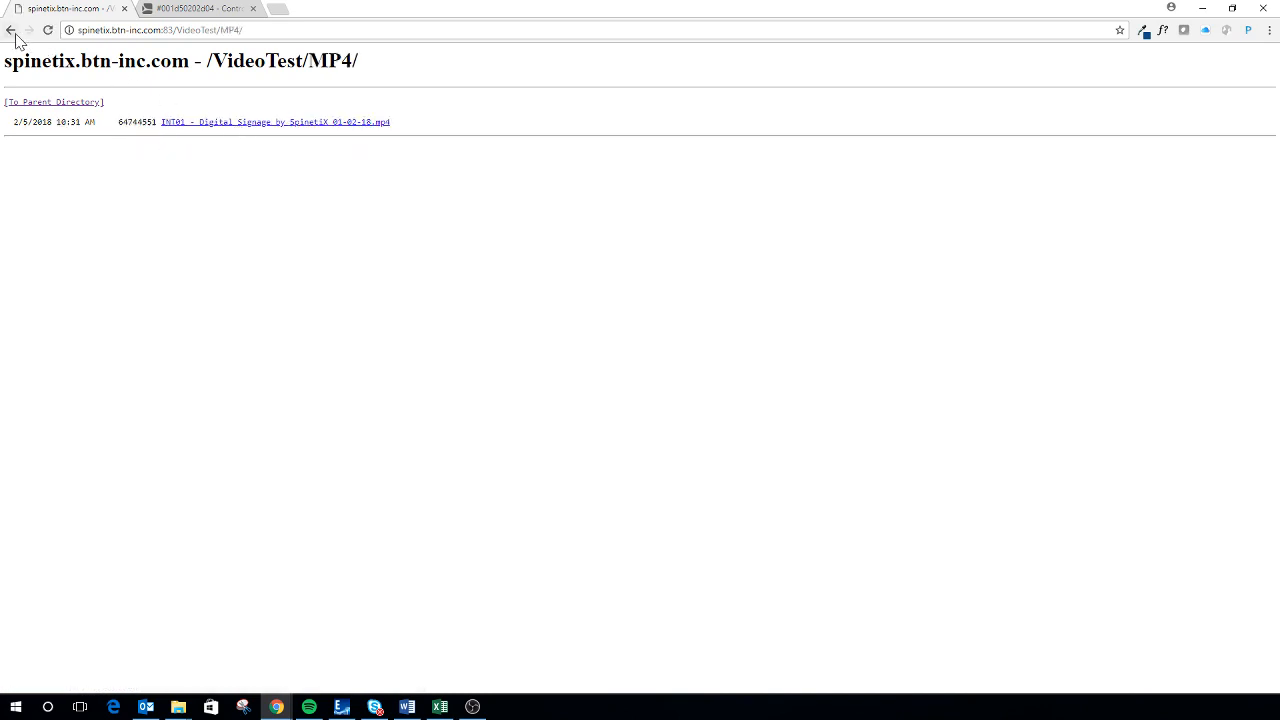
{"action": "left_click", "coordinate": [11, 31]}
{"action": "left_click", "coordinate": [177, 137]}
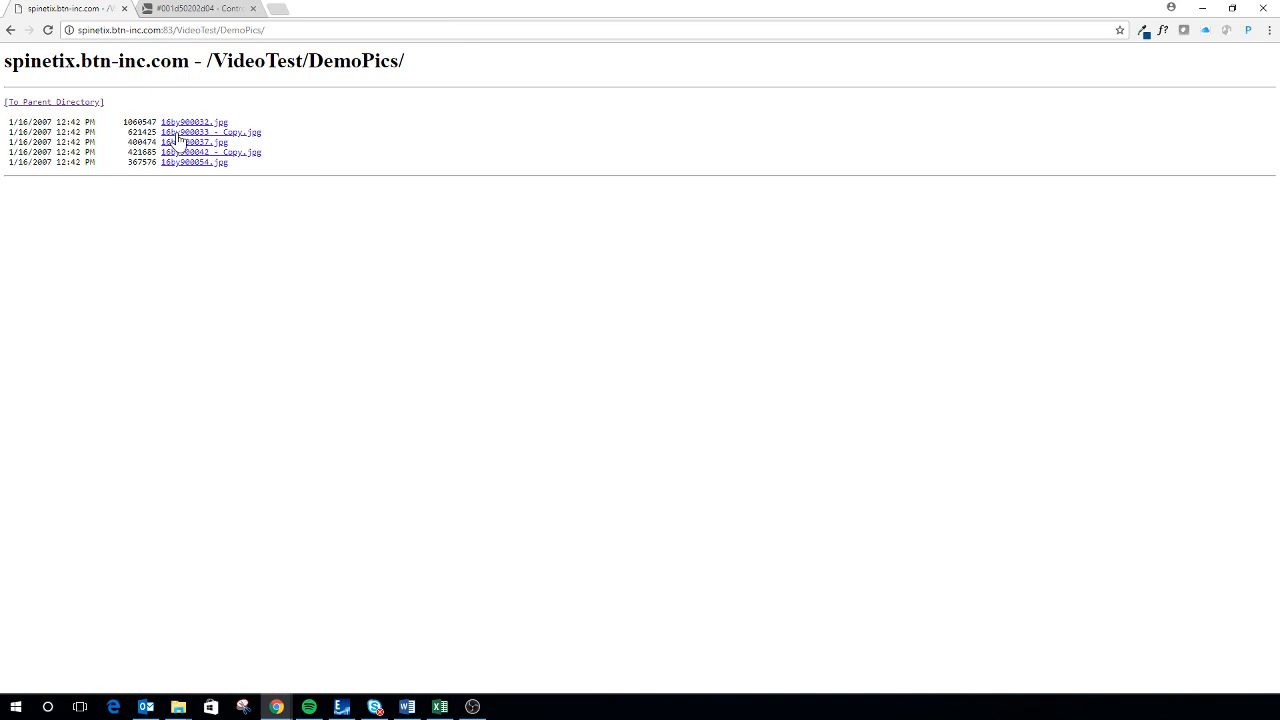
{"action": "key", "text": "ctrl+l"}
{"action": "key", "text": "ctrl+c"}
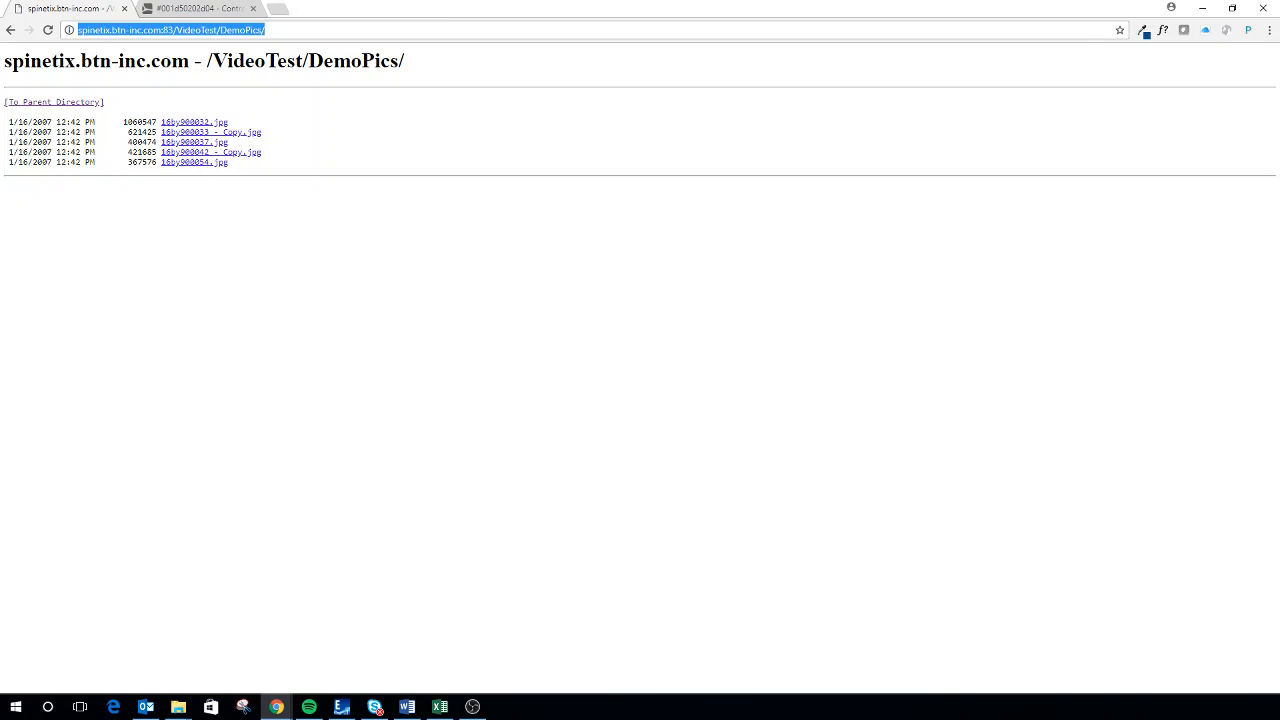
Return to Elementi, replace the data feed's URI with the copied DemoPics address, test the feed and apply it.
{"action": "left_click", "coordinate": [341, 707]}
{"action": "left_click", "coordinate": [855, 72]}
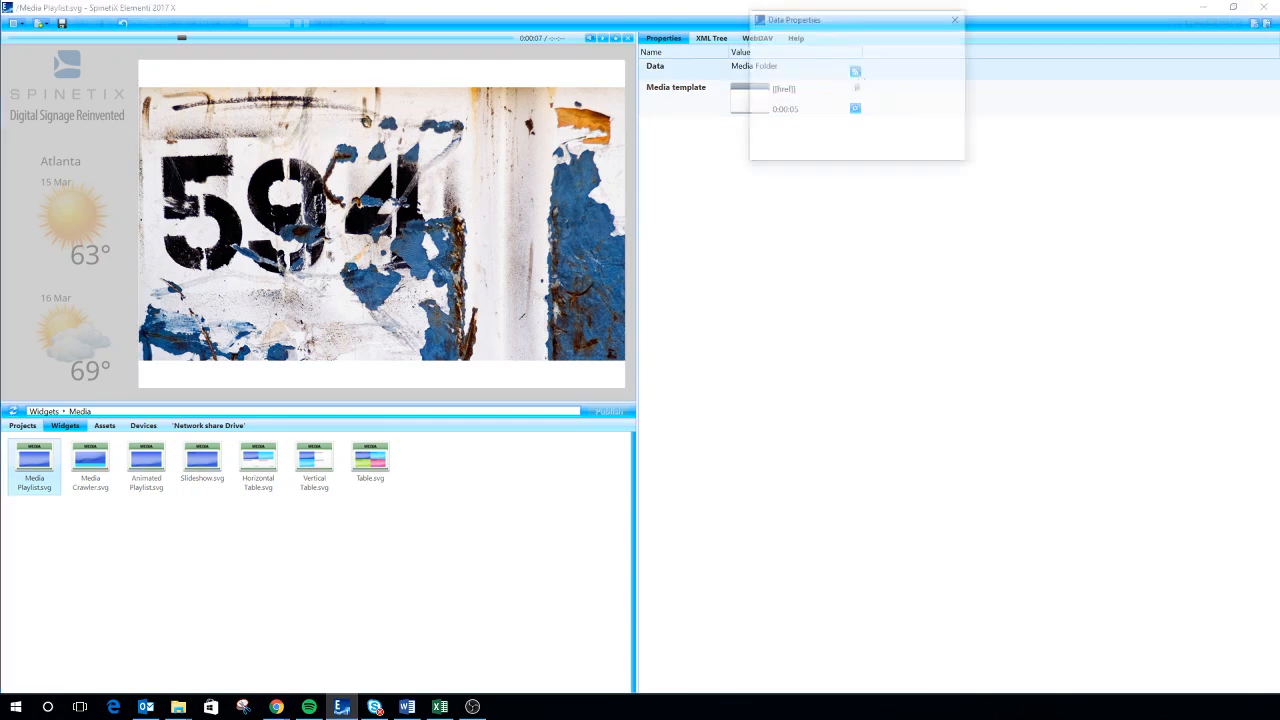
{"action": "triple_click", "coordinate": [866, 55]}
{"action": "key", "text": "BackSpace"}
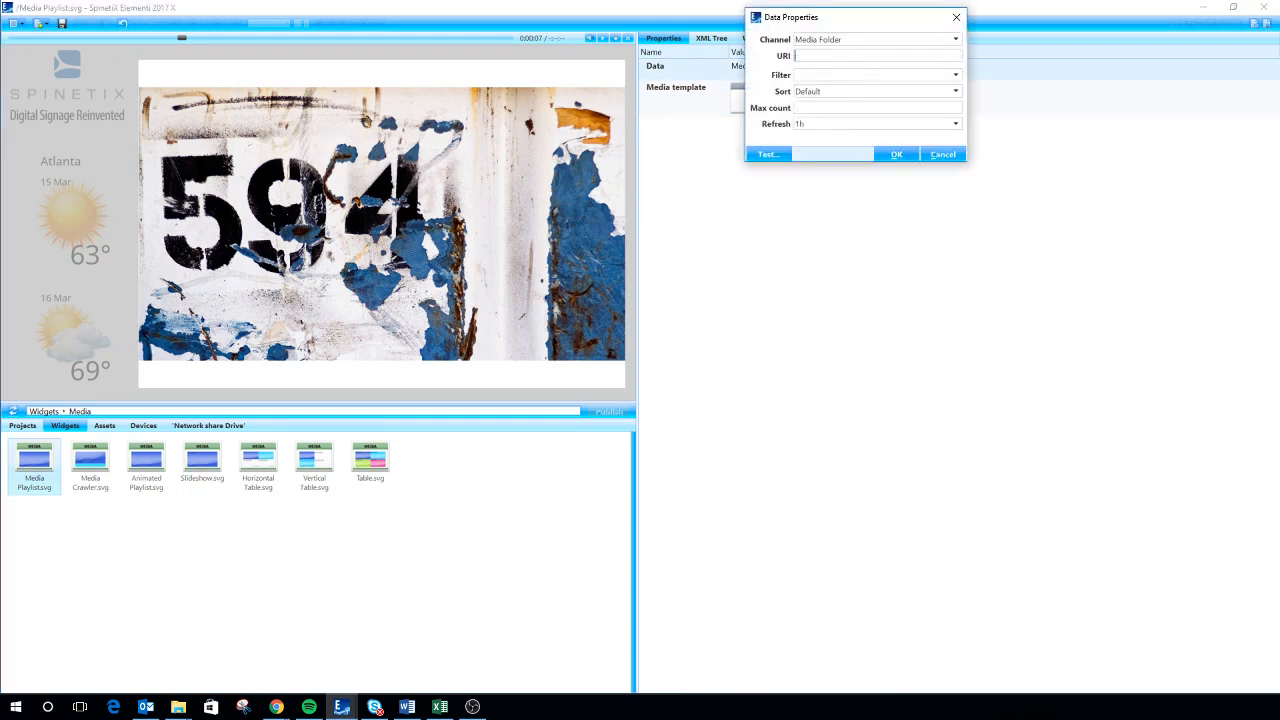
{"action": "key", "text": "ctrl+v"}
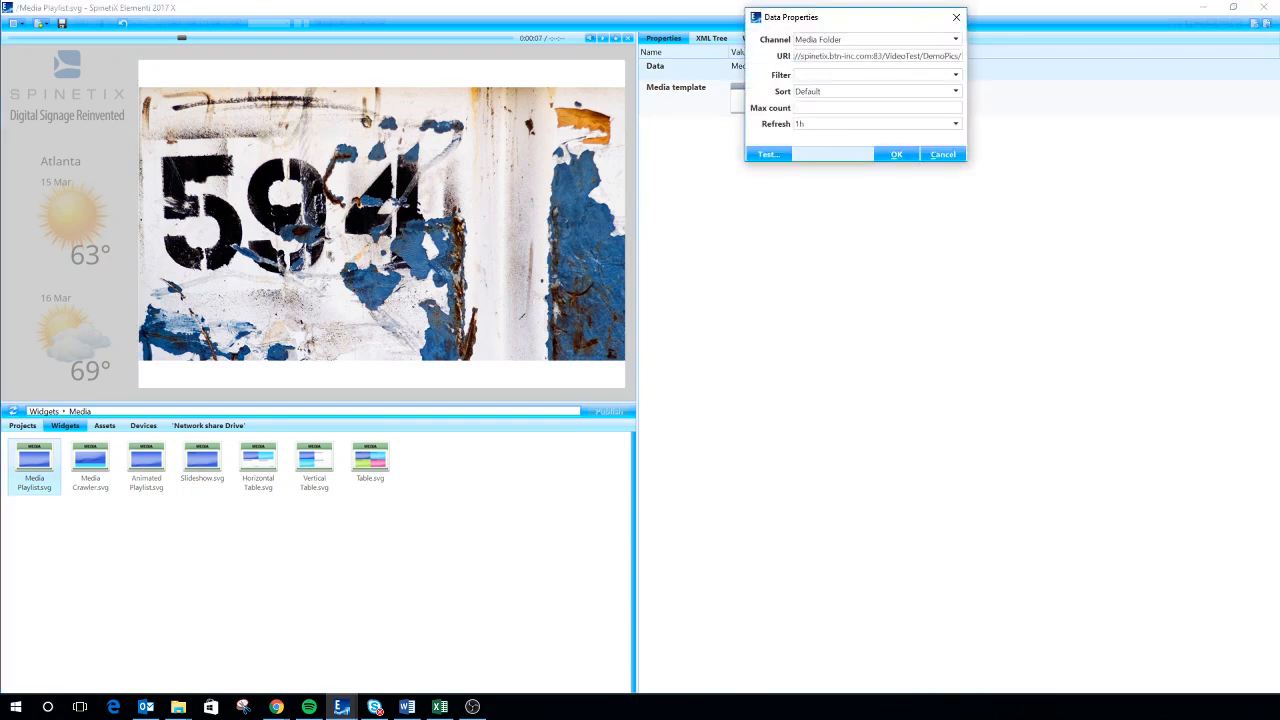
{"action": "key", "text": "Home"}
{"action": "left_click", "coordinate": [783, 155]}
{"action": "left_click", "coordinate": [1034, 217]}
{"action": "left_click", "coordinate": [908, 158]}
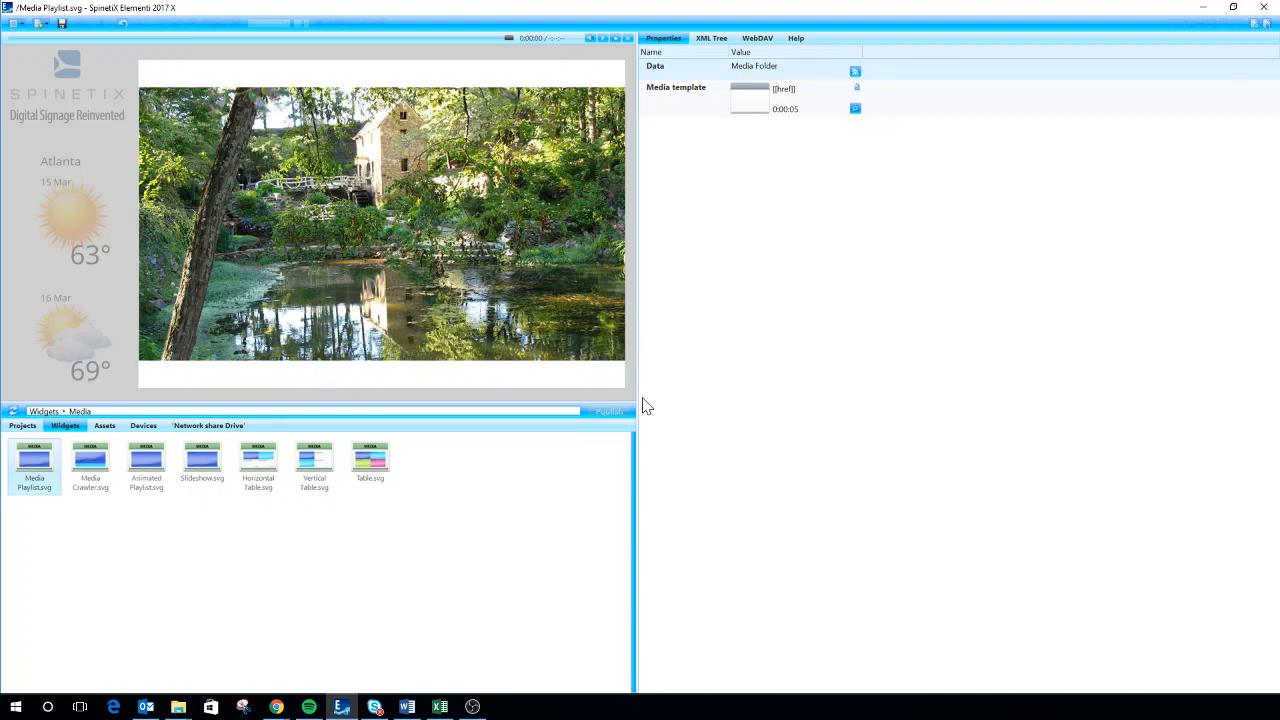
{"action": "left_click", "coordinate": [22, 24]}
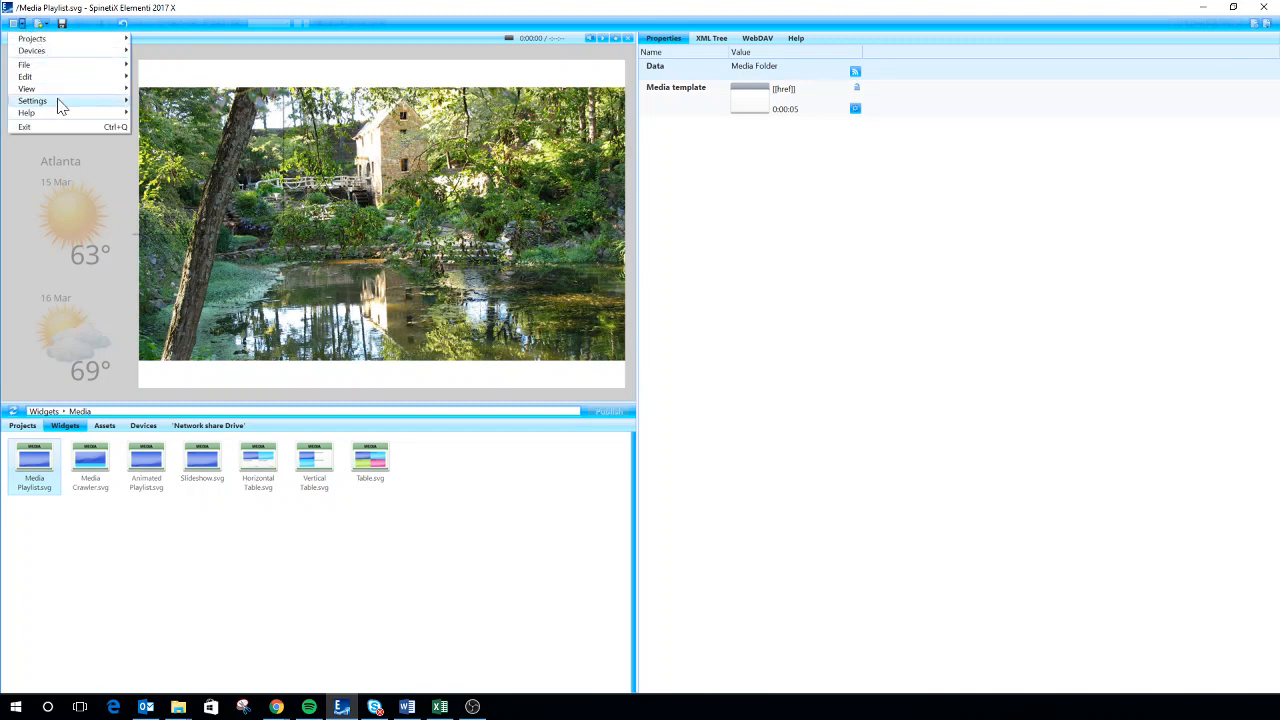
{"action": "mouse_move", "coordinate": [60, 105]}
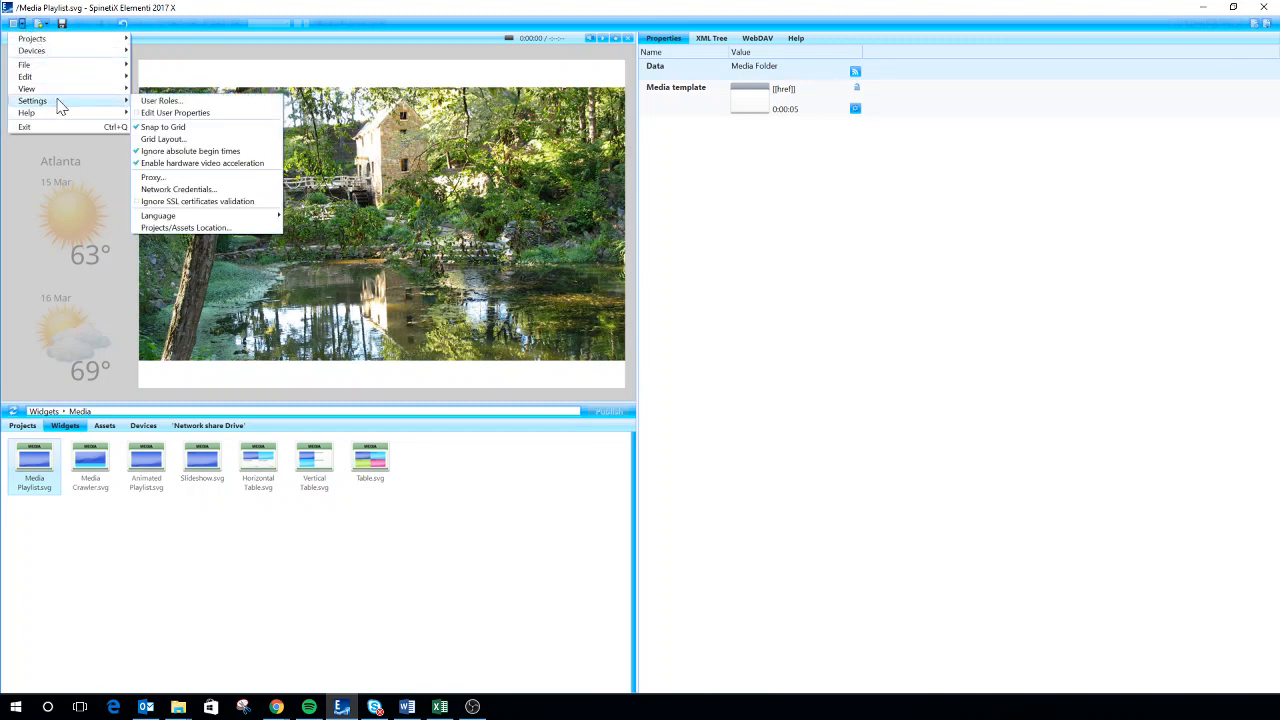
{"action": "left_click", "coordinate": [205, 189]}
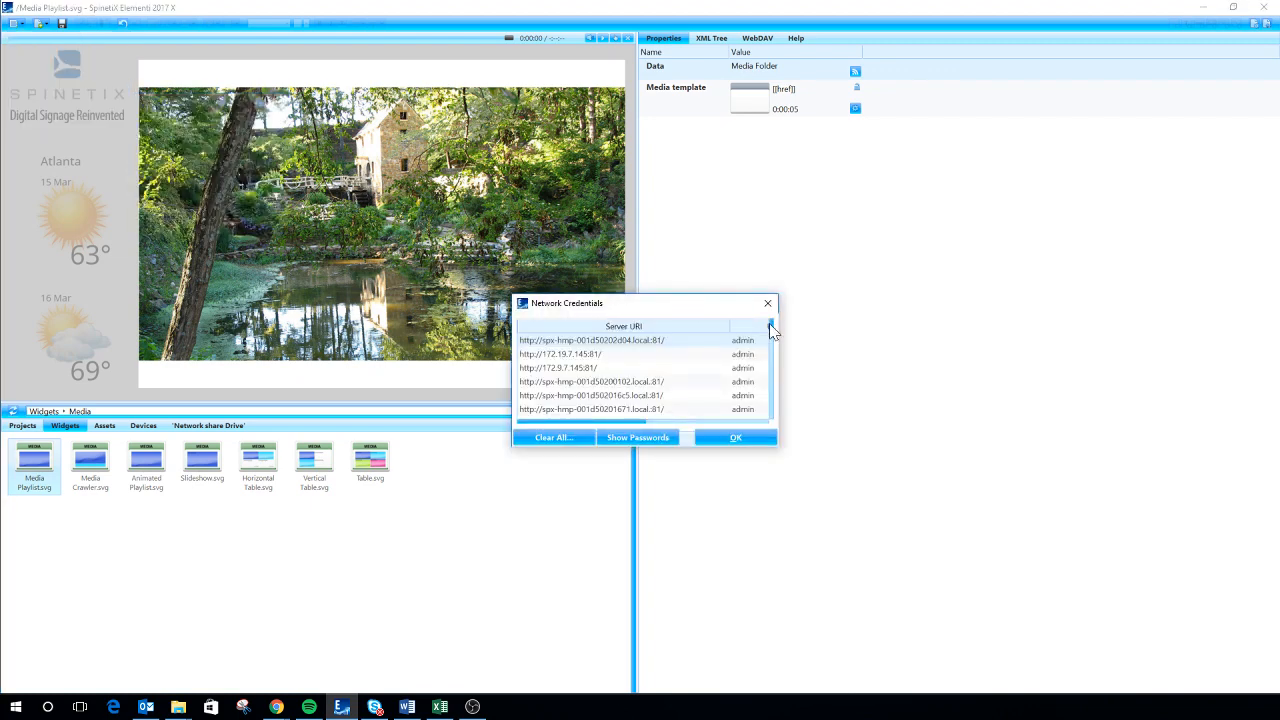
{"action": "left_click_drag", "start_coordinate": [771, 325], "coordinate": [767, 416]}
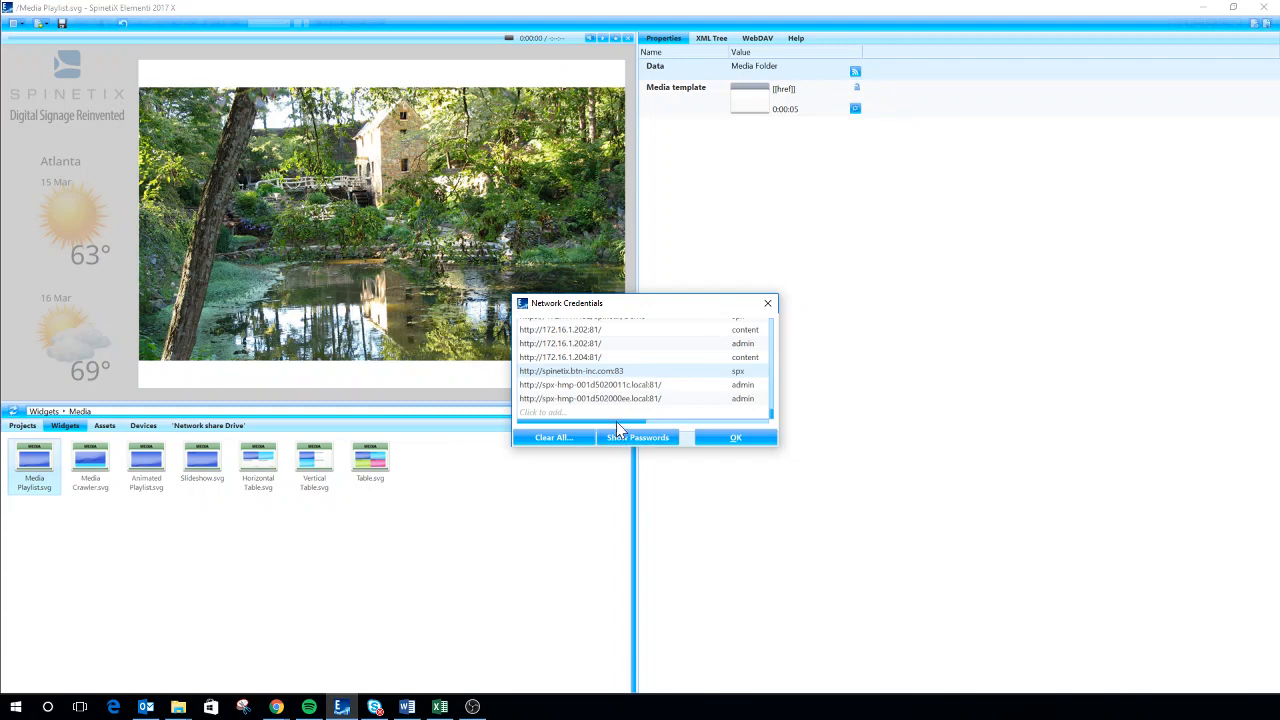
{"action": "left_click_drag", "start_coordinate": [616, 421], "coordinate": [775, 424]}
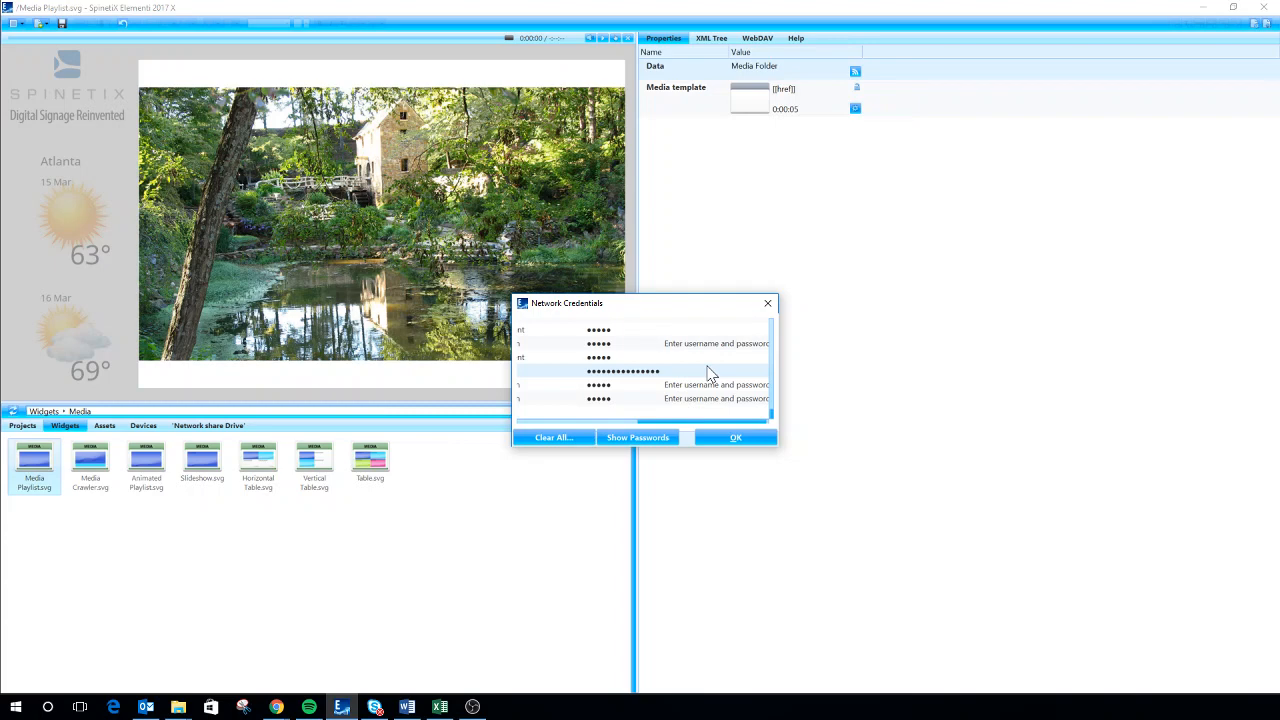
{"action": "left_click", "coordinate": [732, 441]}
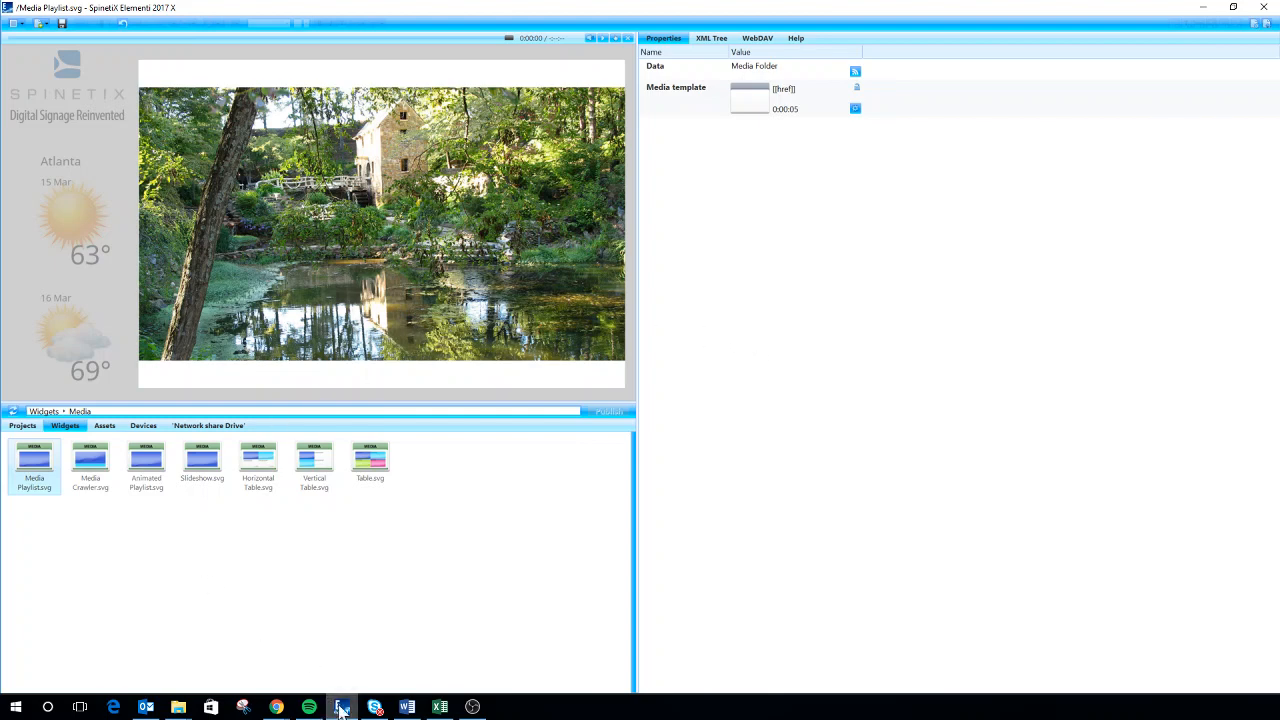
Switch to the HMP350 player's Control Center in Chrome, log out and back in as admin, and open the system's saved passwords.
{"action": "mouse_move", "coordinate": [276, 706]}
{"action": "left_click", "coordinate": [341, 666]}
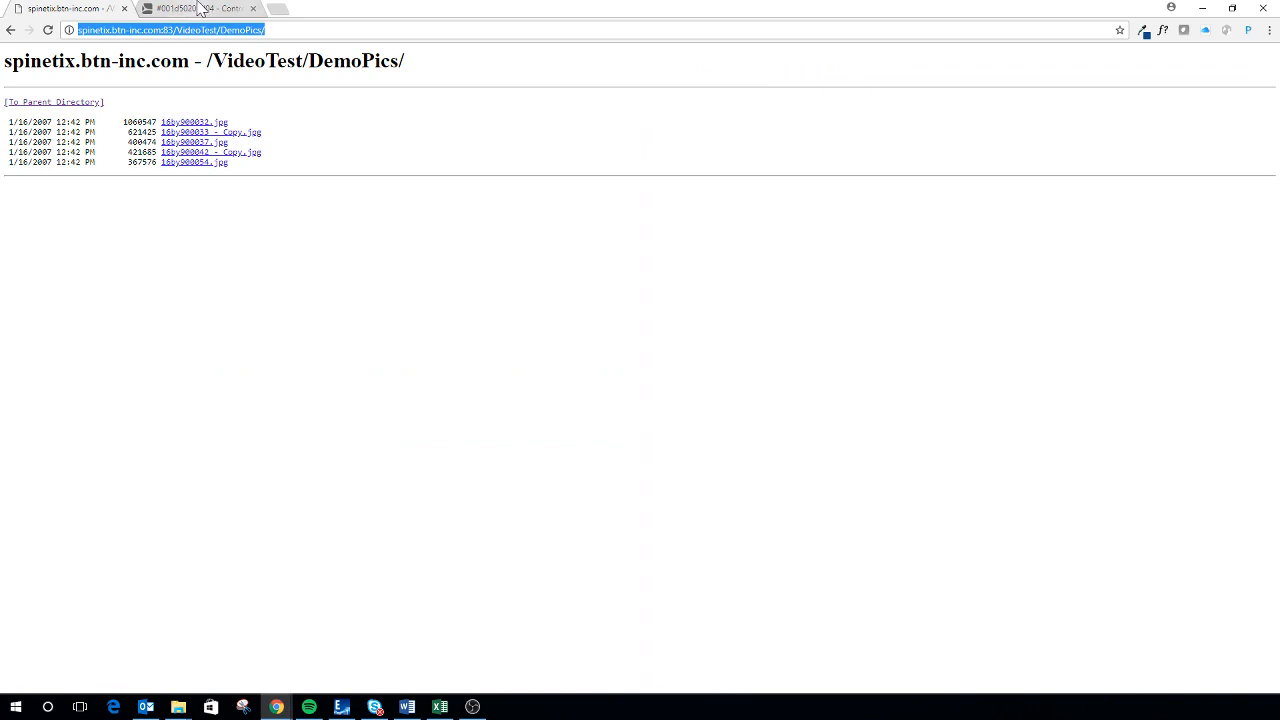
{"action": "left_click", "coordinate": [200, 8]}
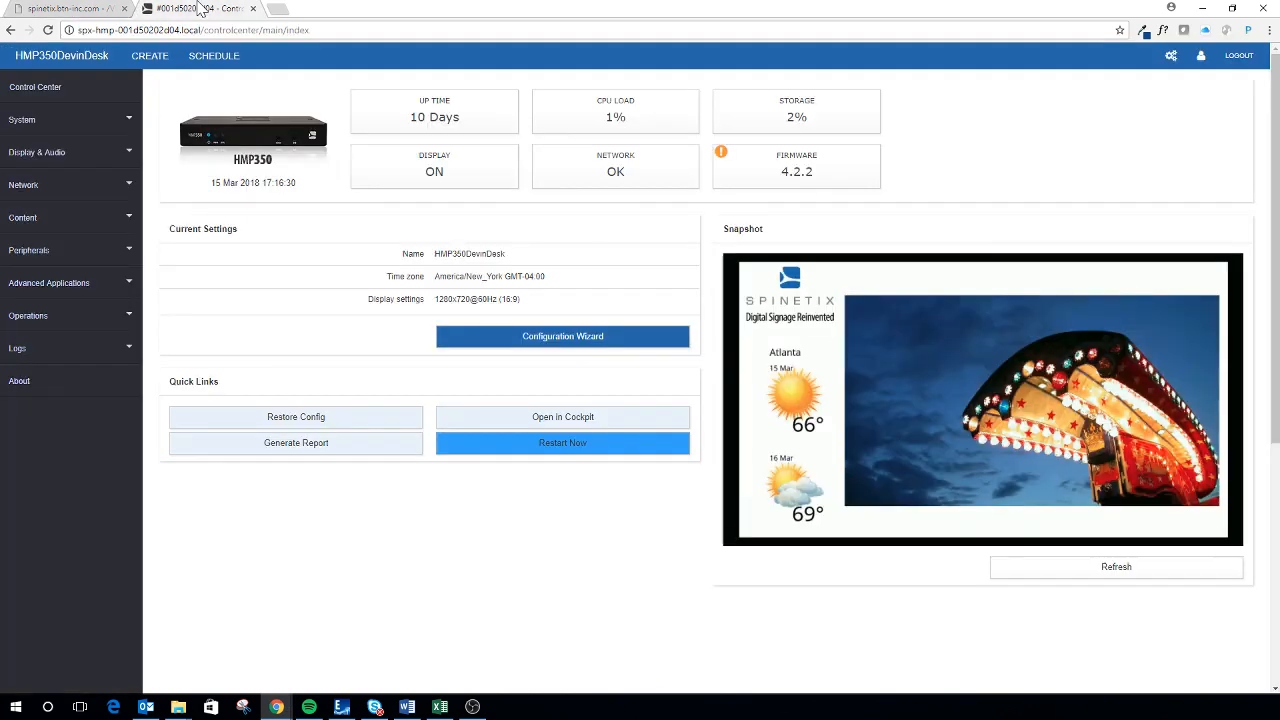
{"action": "left_click", "coordinate": [1238, 62]}
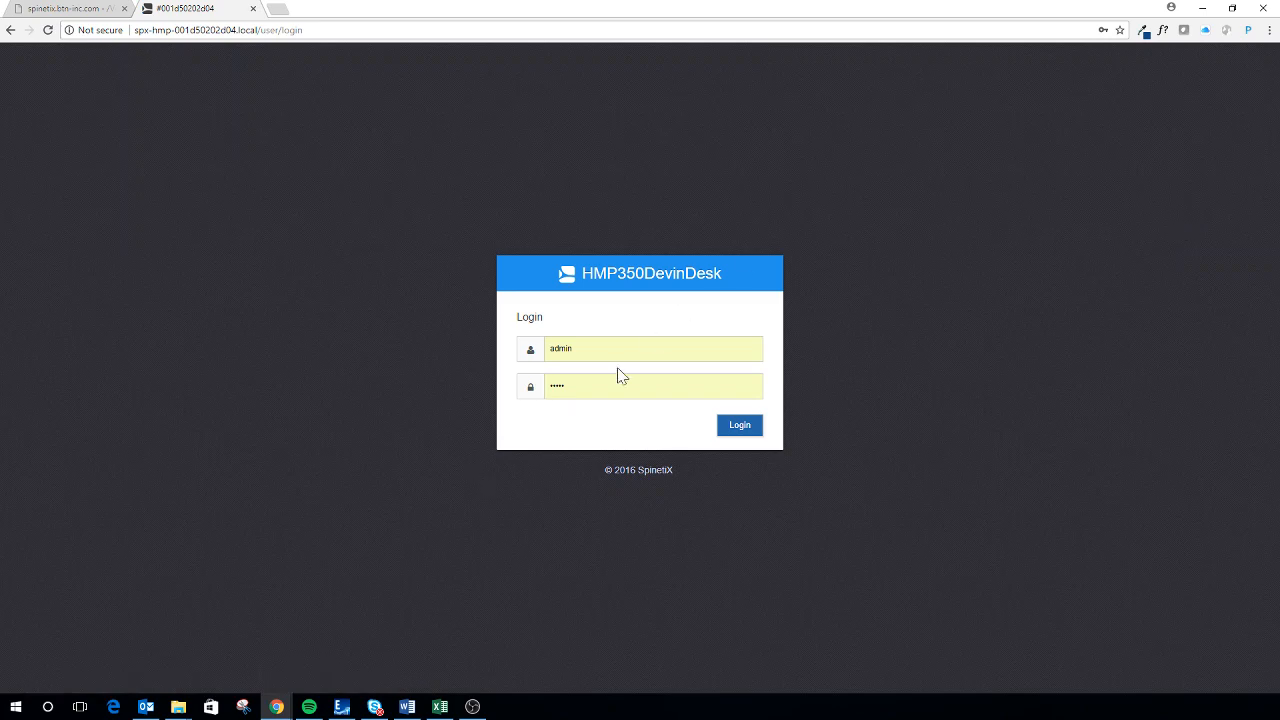
{"action": "left_click", "coordinate": [756, 421]}
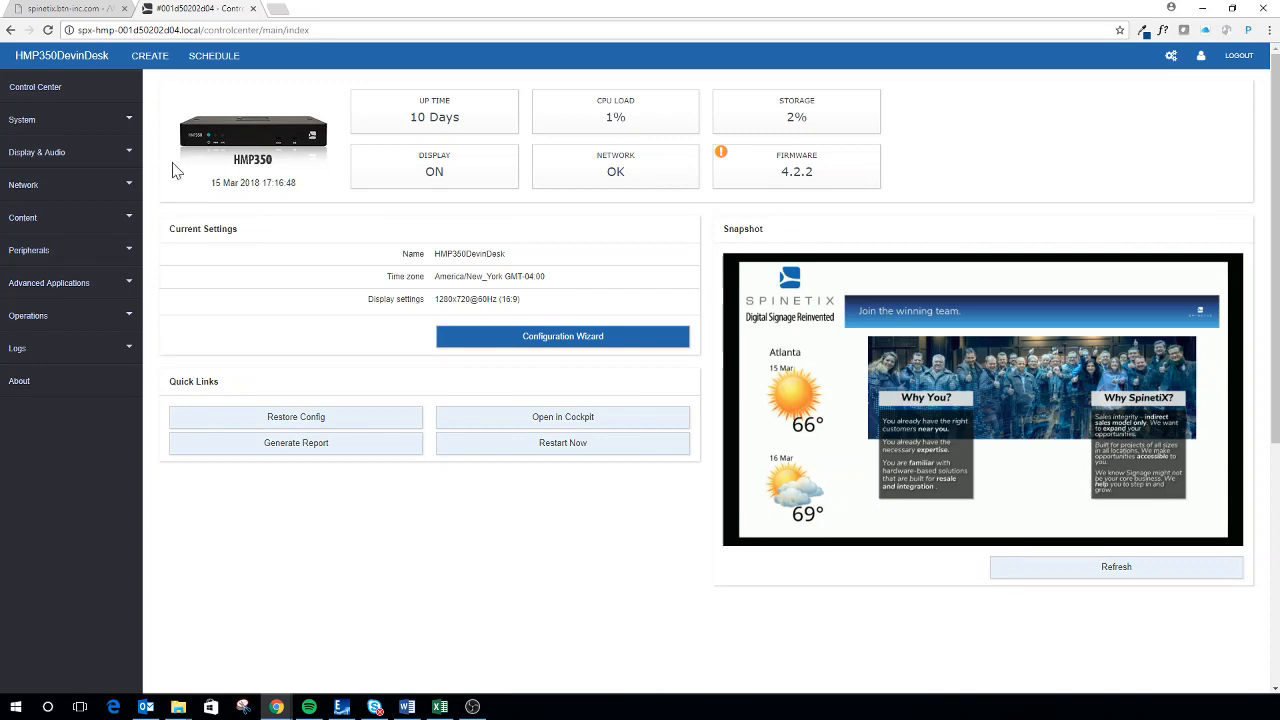
{"action": "left_click", "coordinate": [24, 122]}
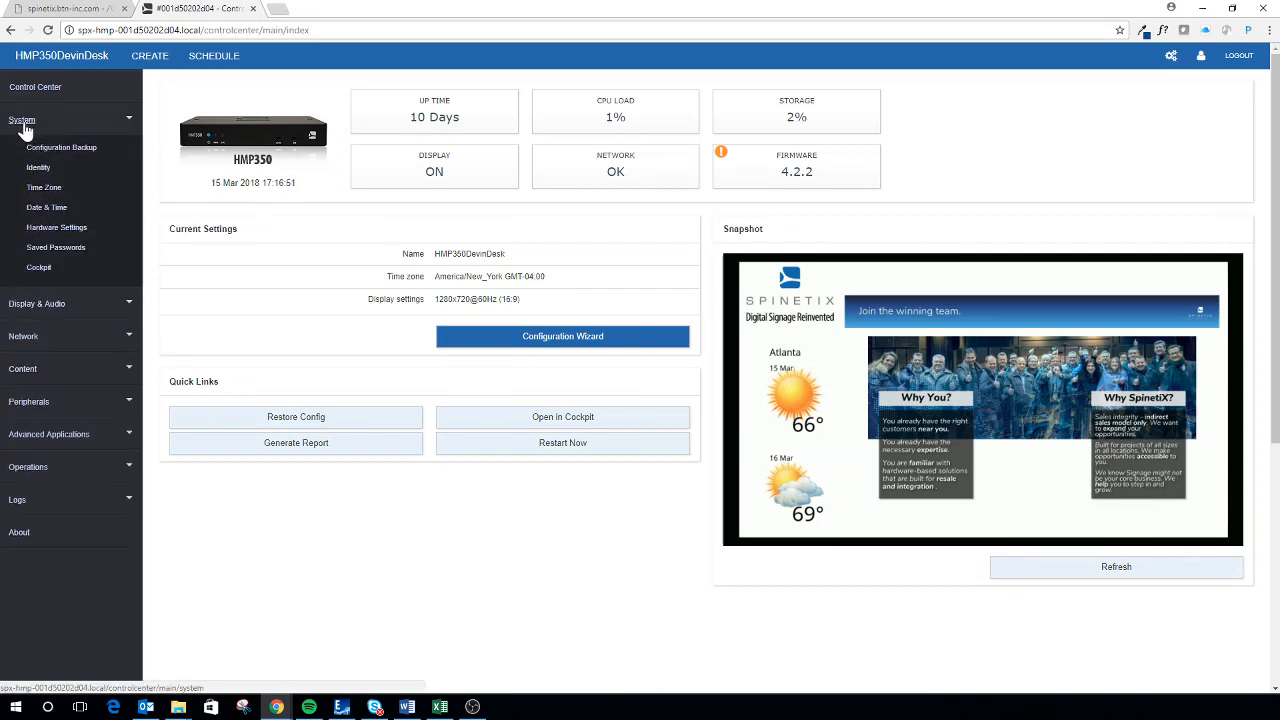
{"action": "left_click", "coordinate": [56, 248]}
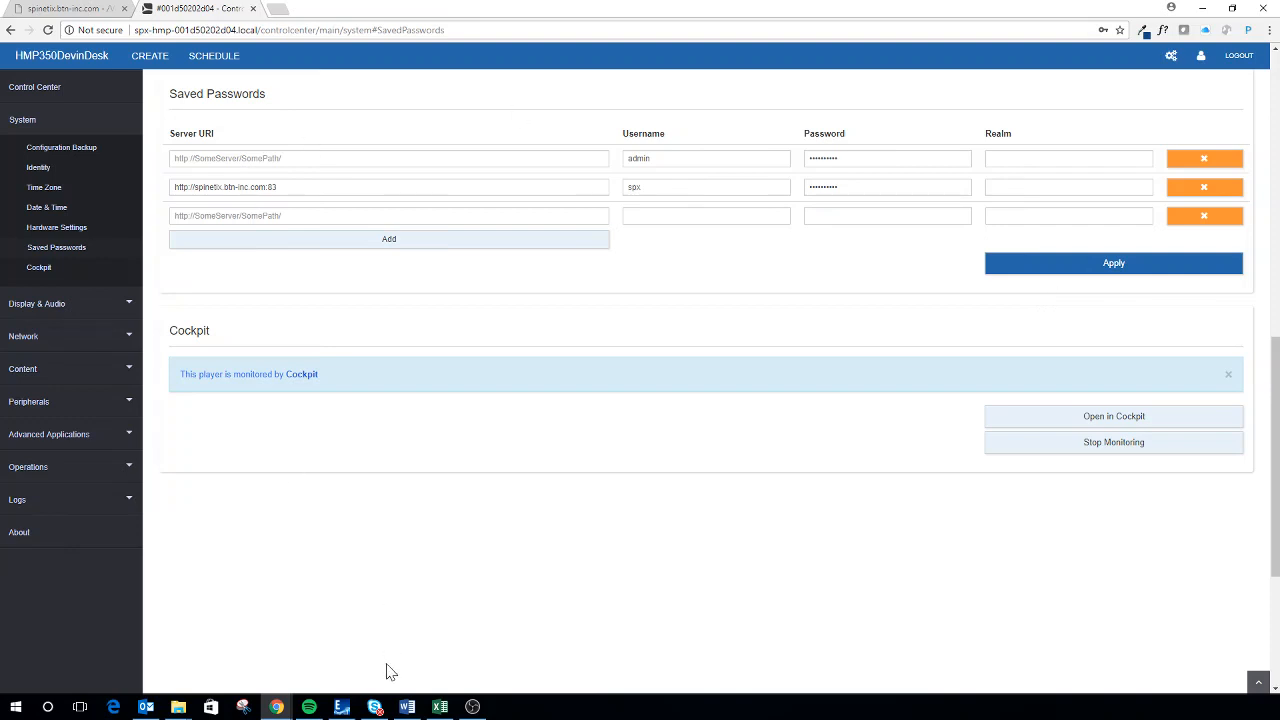
Return to Elementi, save the modified documents and publish the Network share Drive project to the HMP350DevinDesk player.
{"action": "left_click", "coordinate": [350, 710]}
{"action": "left_click", "coordinate": [197, 428]}
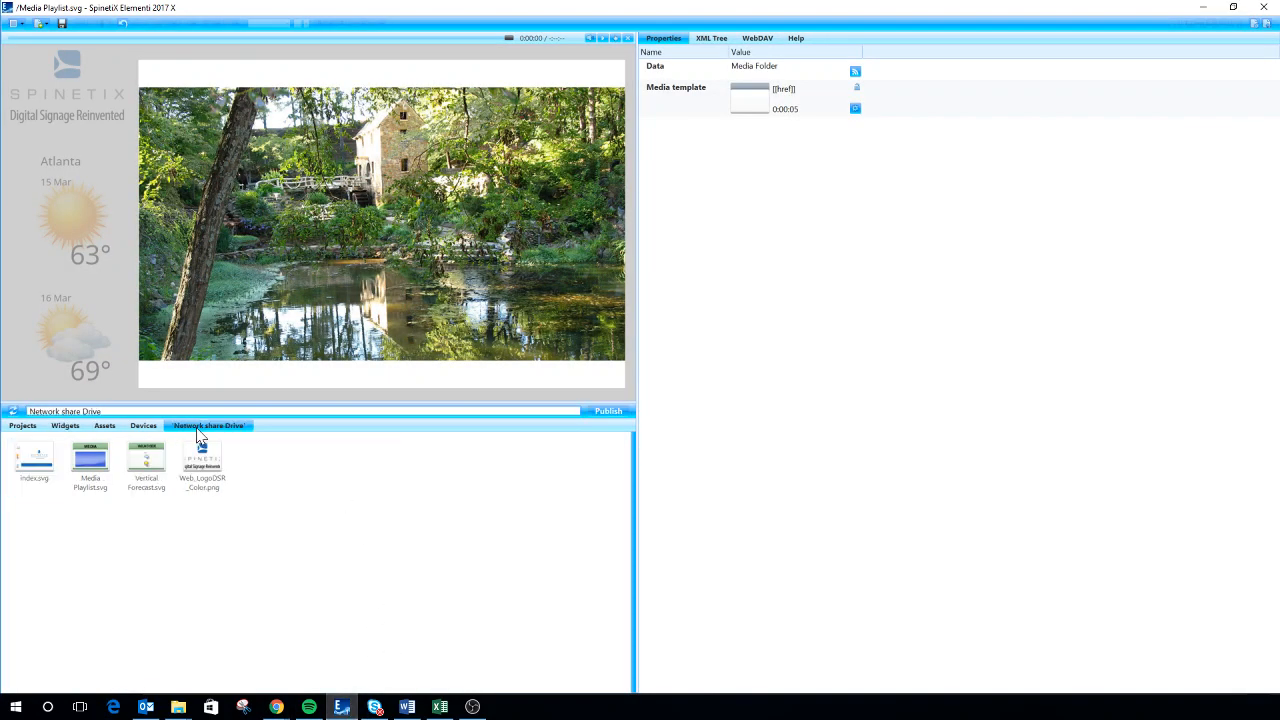
{"action": "left_click", "coordinate": [610, 413]}
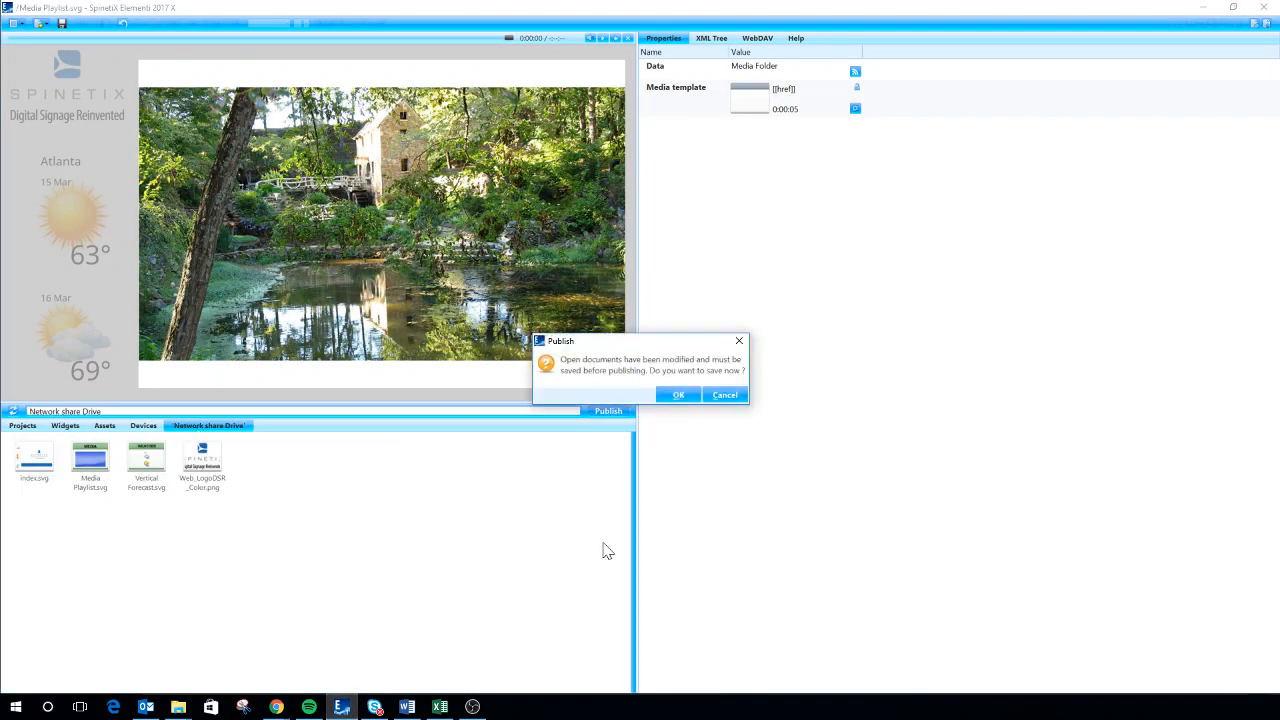
{"action": "left_click", "coordinate": [679, 396]}
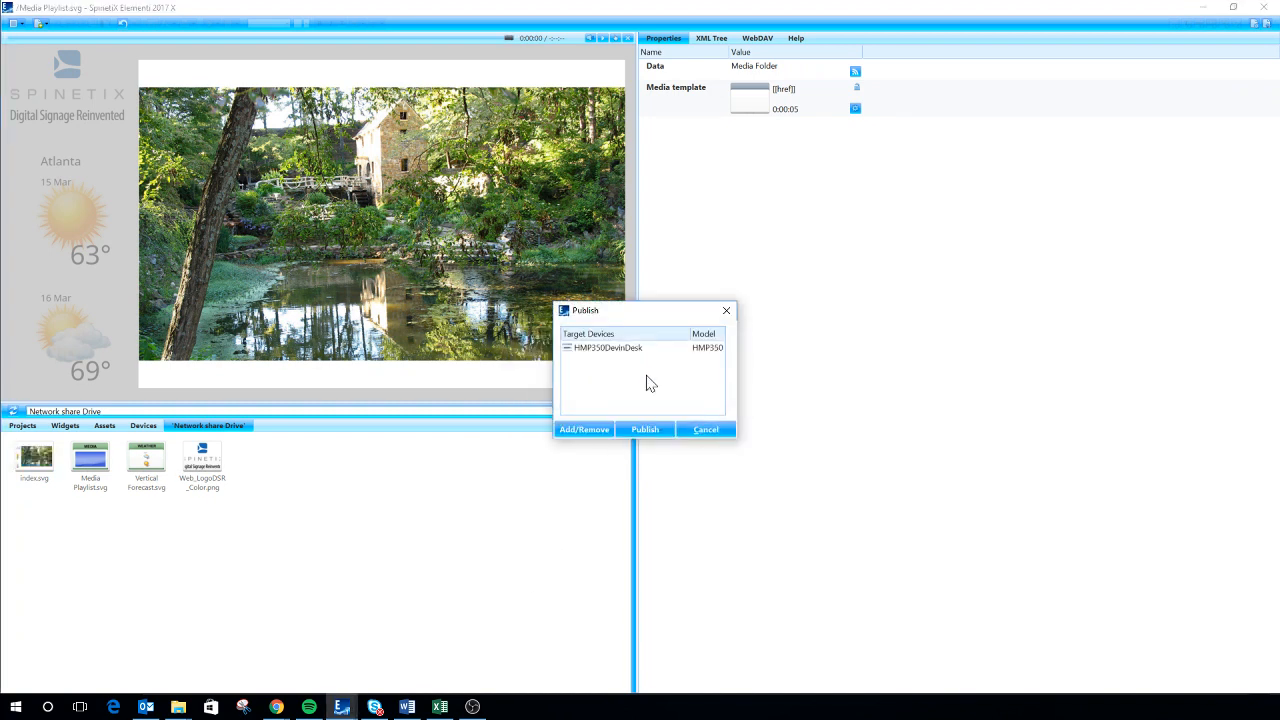
{"action": "left_click", "coordinate": [632, 428]}
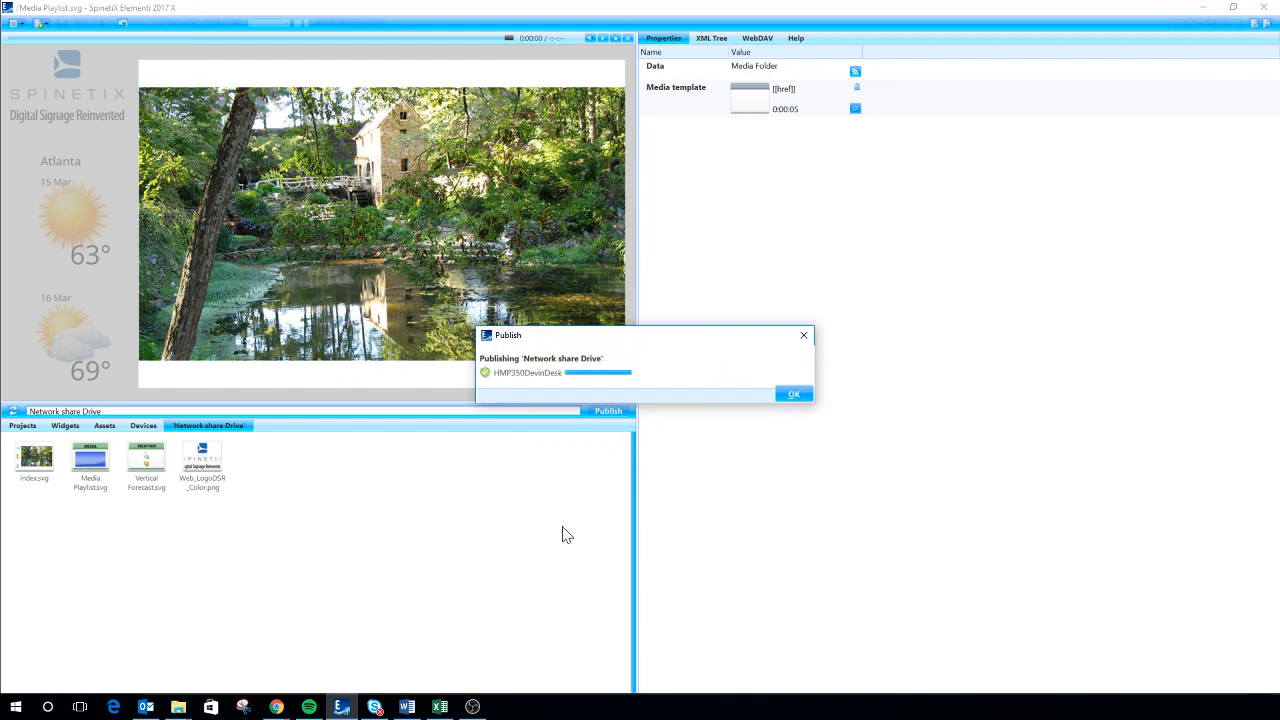
Switch to the HMP350DevinDesk Control Center in Chrome and refresh the player's display snapshot on its main page.
{"action": "left_click", "coordinate": [286, 710]}
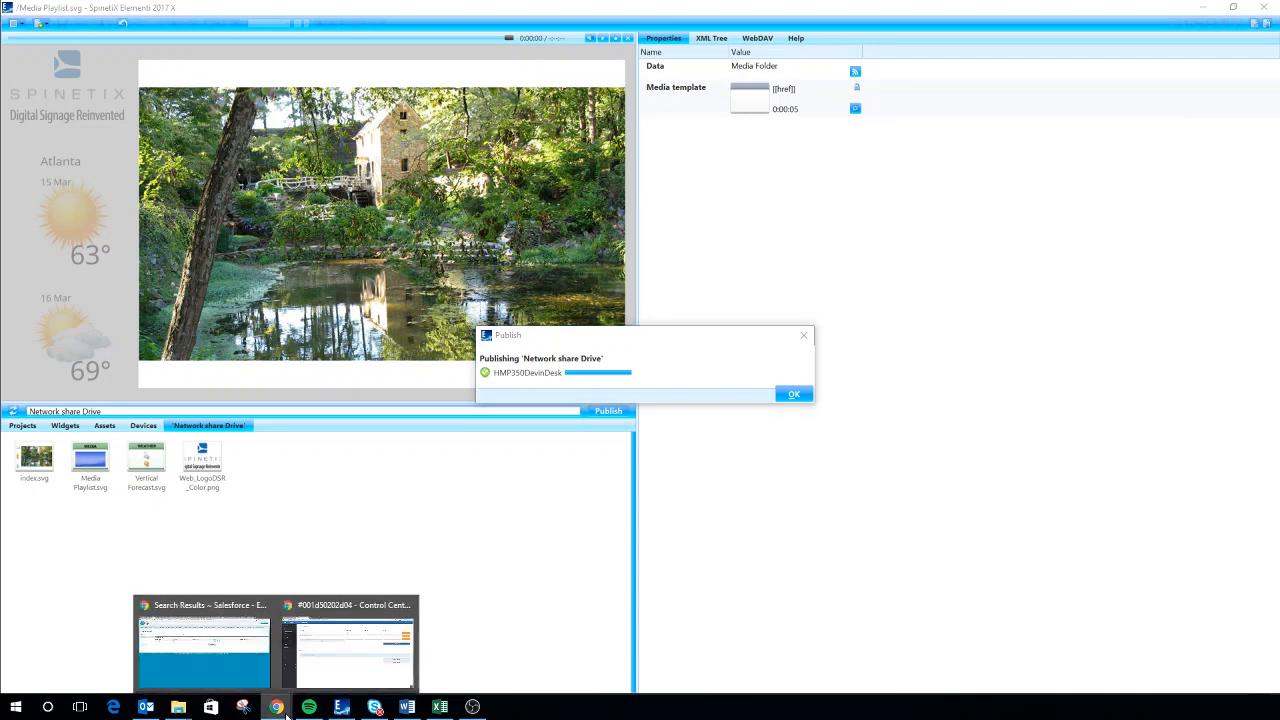
{"action": "left_click", "coordinate": [344, 660]}
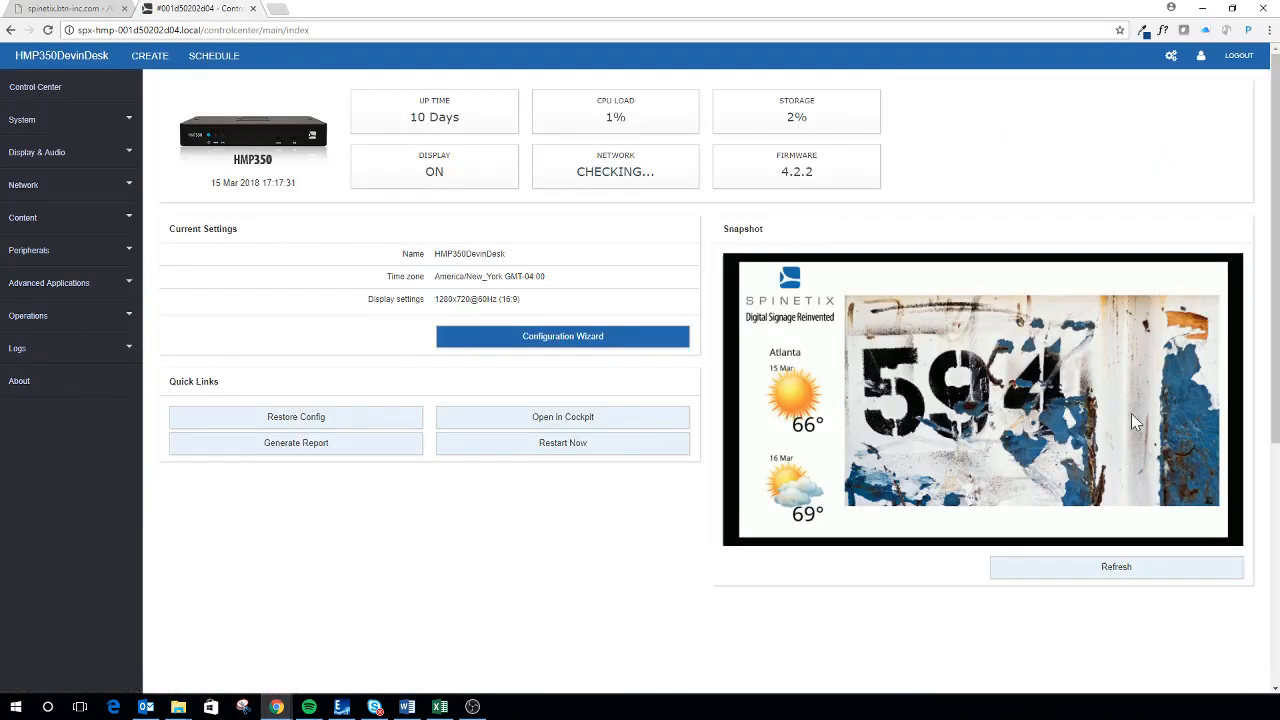
{"action": "left_click", "coordinate": [1109, 569]}
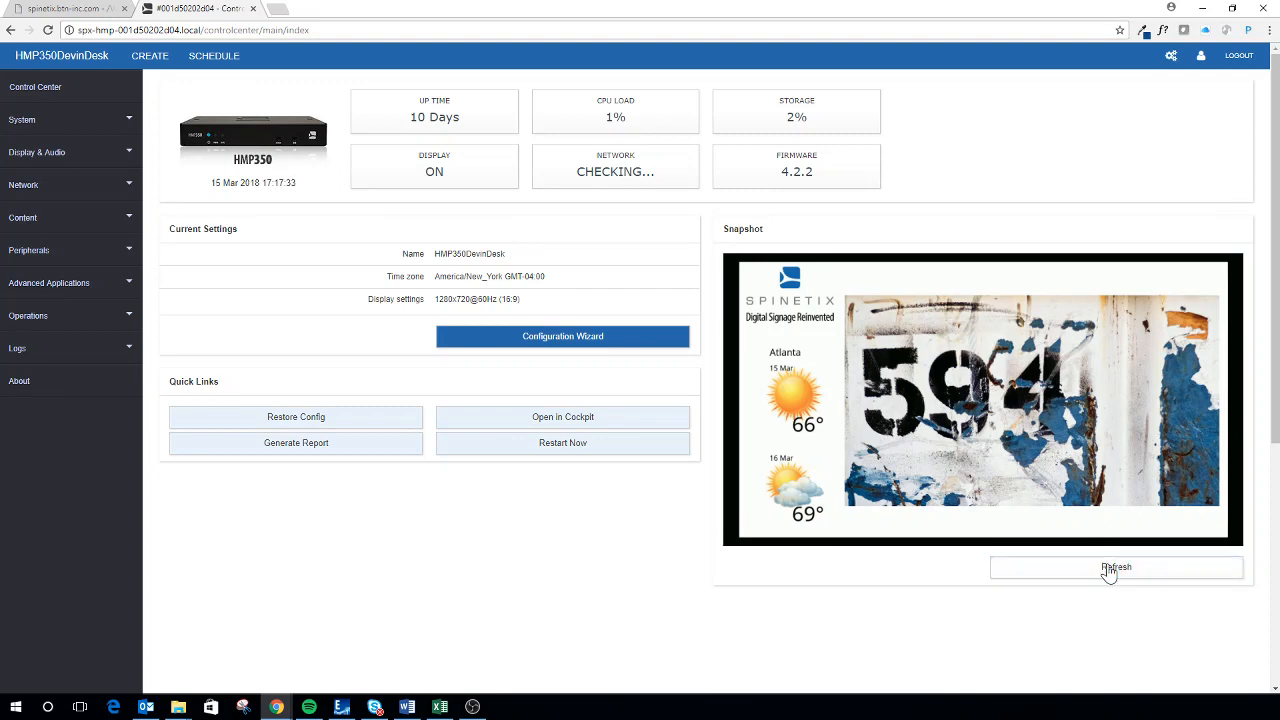